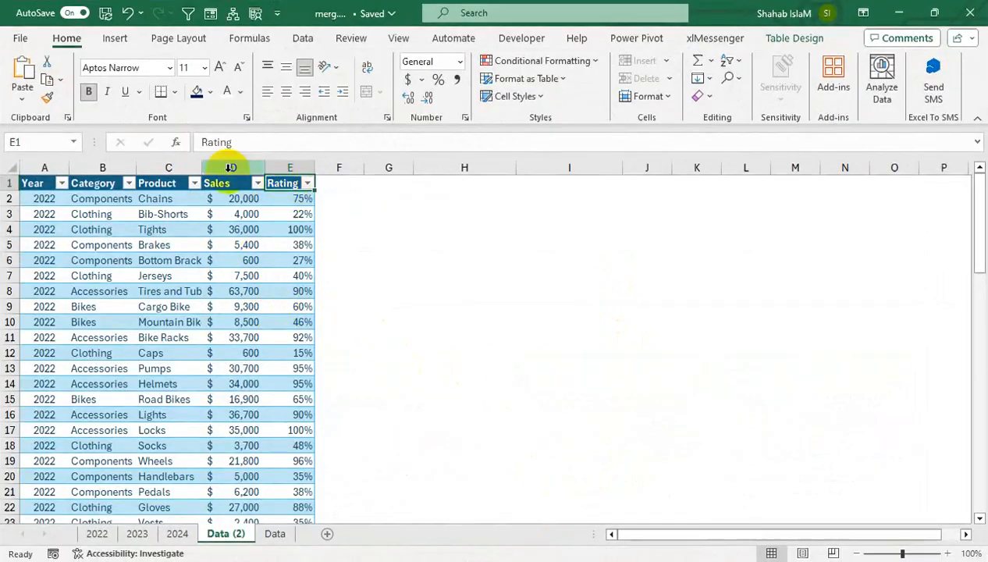
Filter the Year column of the table on the Data (2) sheet to show only 2023.
left_click(729, 62)
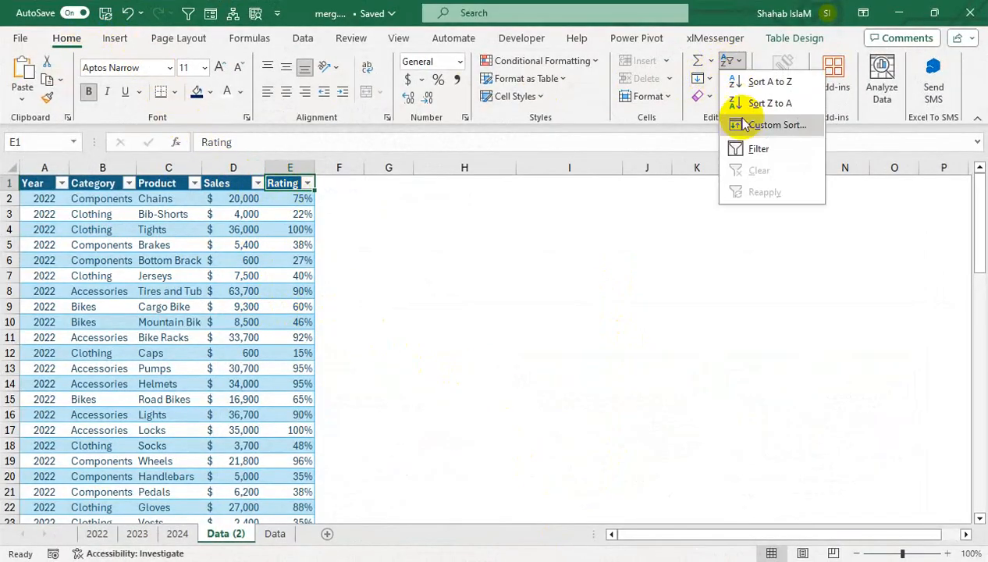
left_click(521, 168)
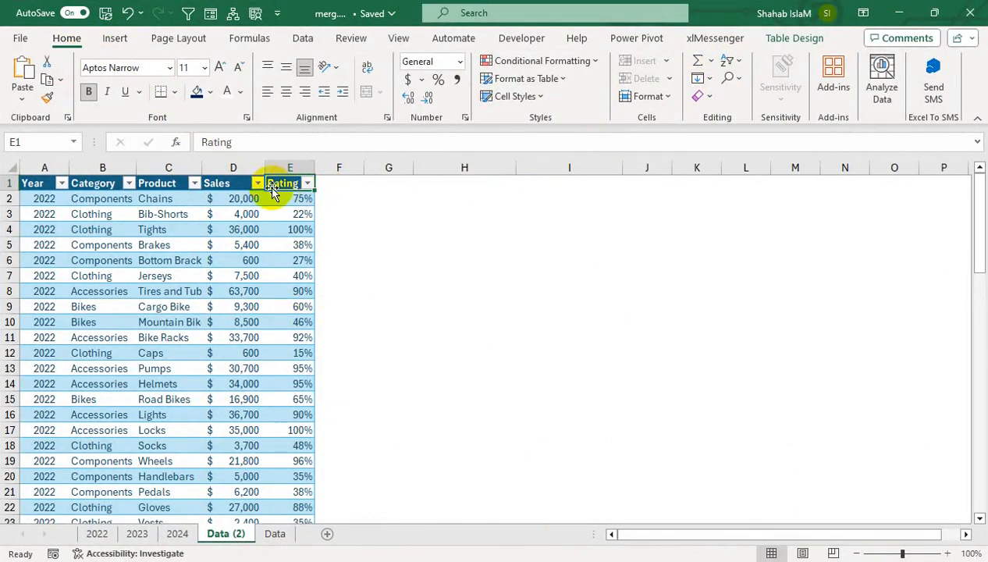
left_click(61, 183)
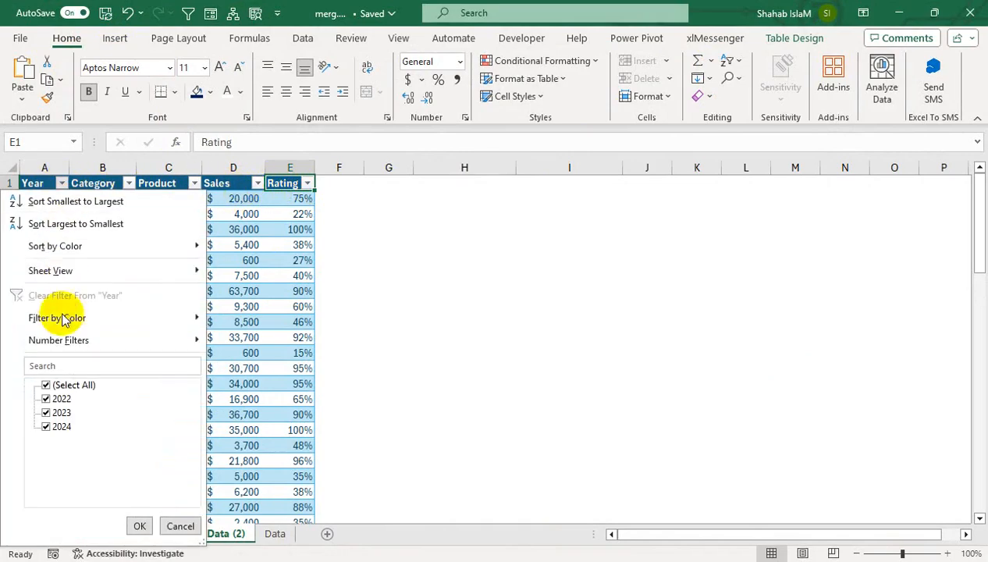
left_click(46, 385)
left_click(46, 413)
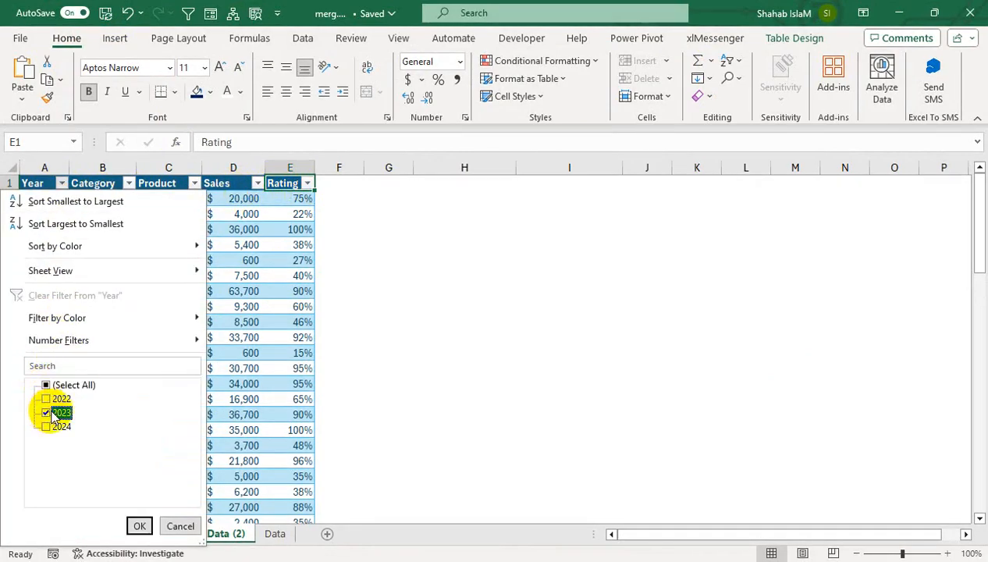
left_click(139, 525)
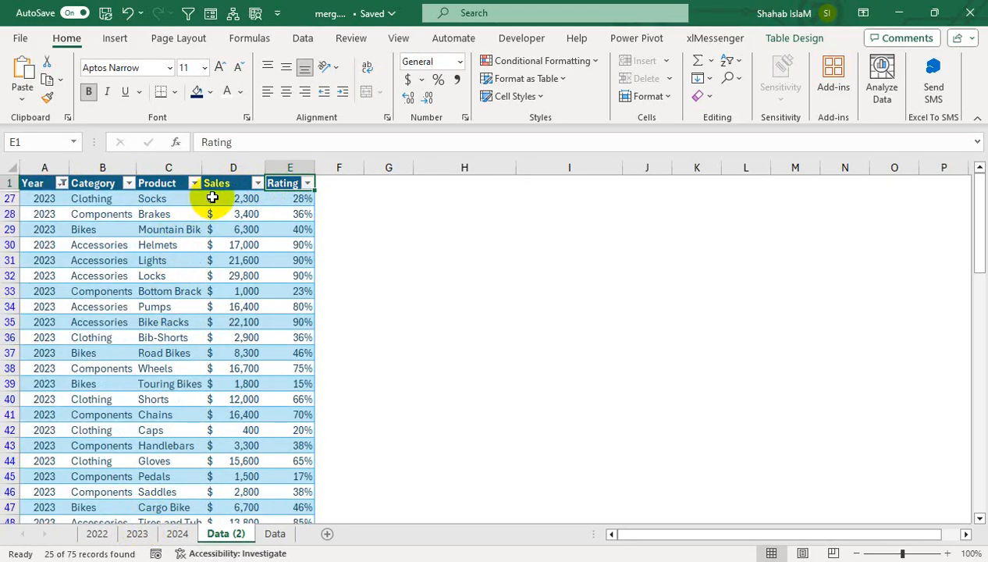
Change the Year column filter on the Data (2) sheet to show only 2022.
left_click(61, 183)
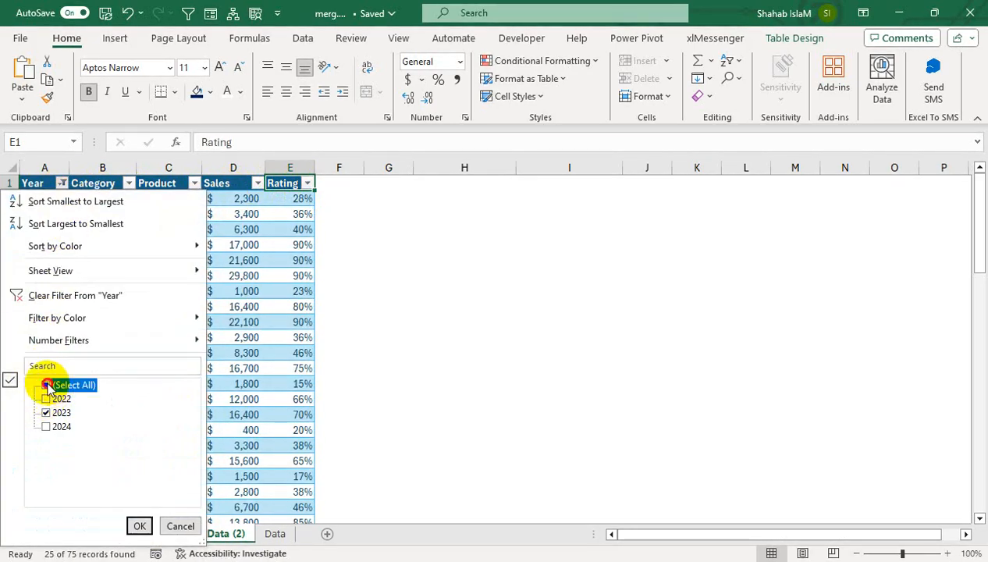
left_click(46, 399)
left_click(46, 413)
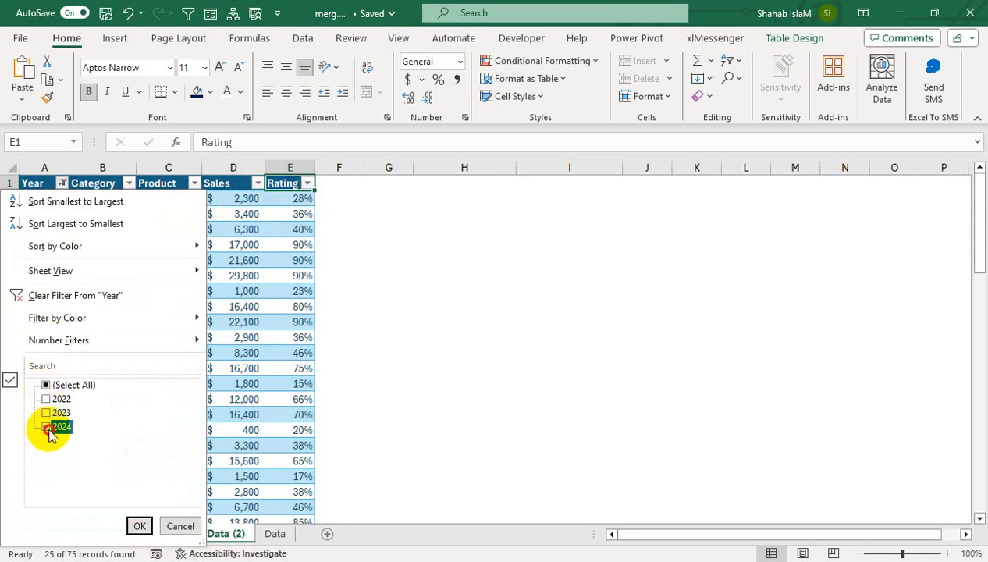
left_click(46, 398)
left_click(138, 525)
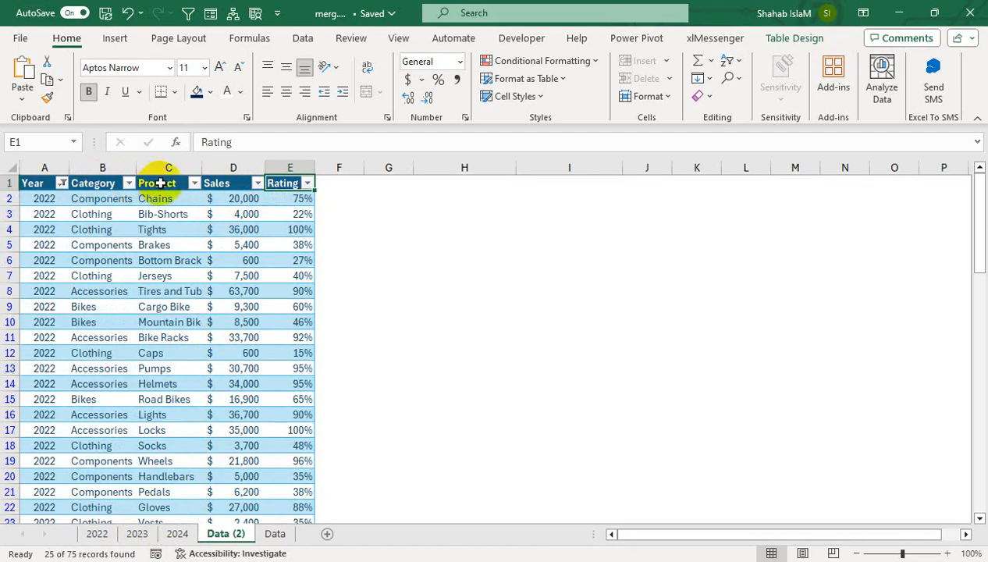
Reset the Year column filter so all years are included again.
left_click(62, 183)
left_click(45, 385)
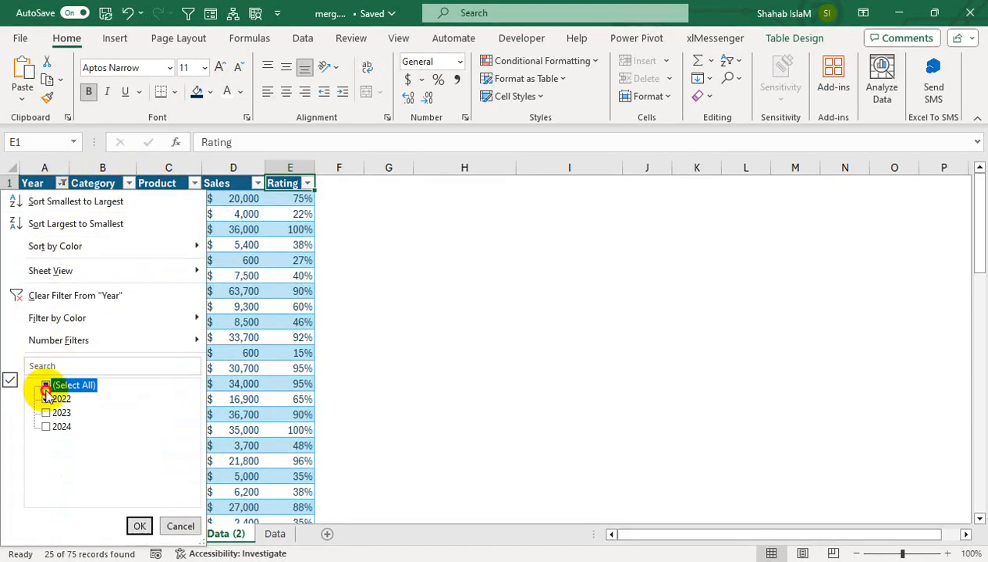
left_click(139, 525)
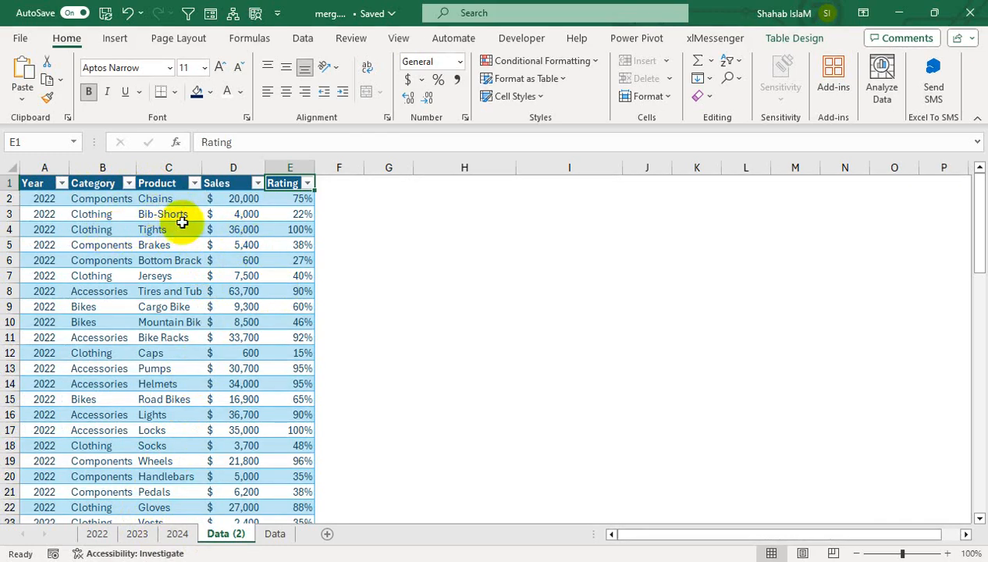
On the Data sheet, filter the table to 2024 with the Year slicer and examine the Total Sale formula in I1.
left_click(273, 534)
left_click(368, 262)
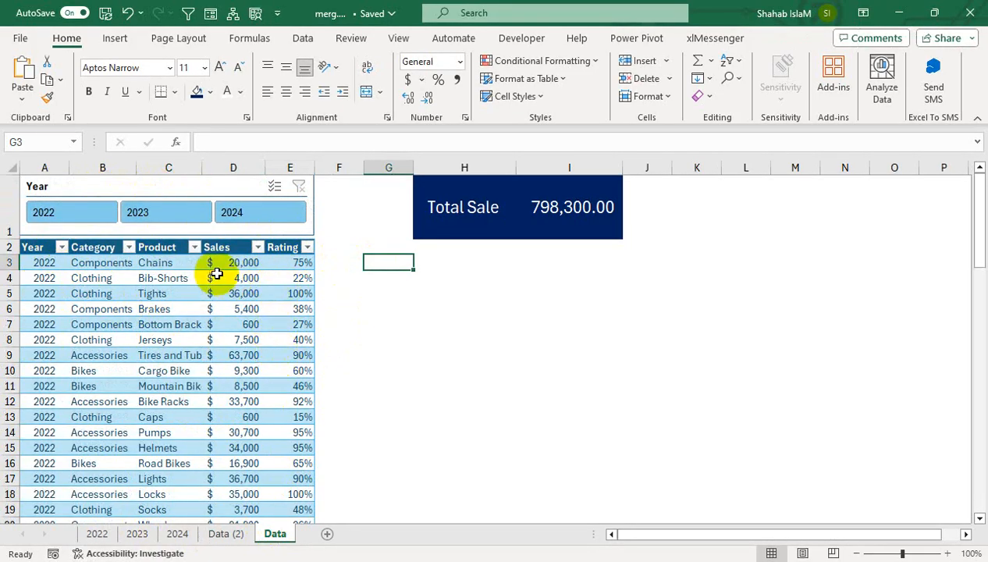
left_click(250, 223)
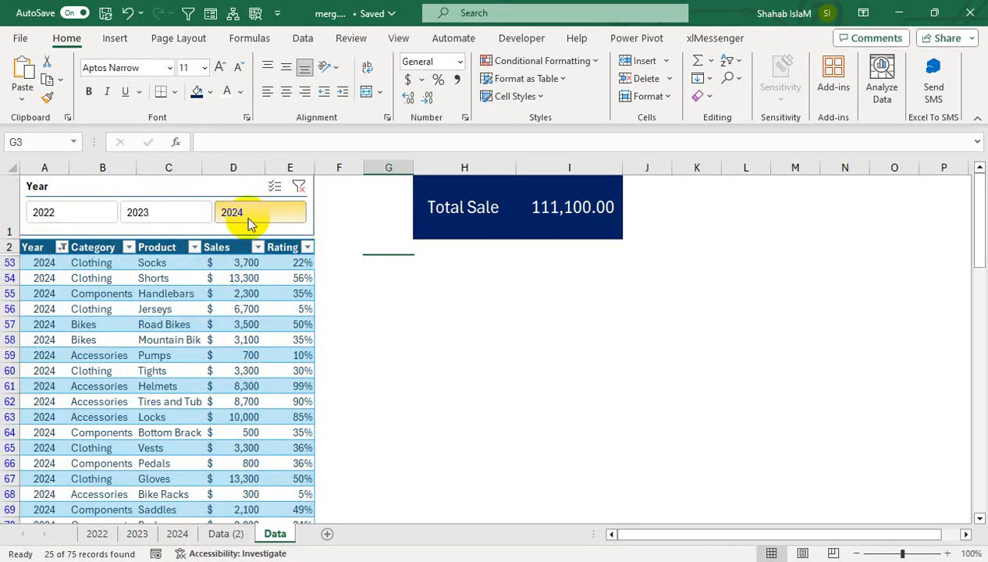
left_click(468, 370)
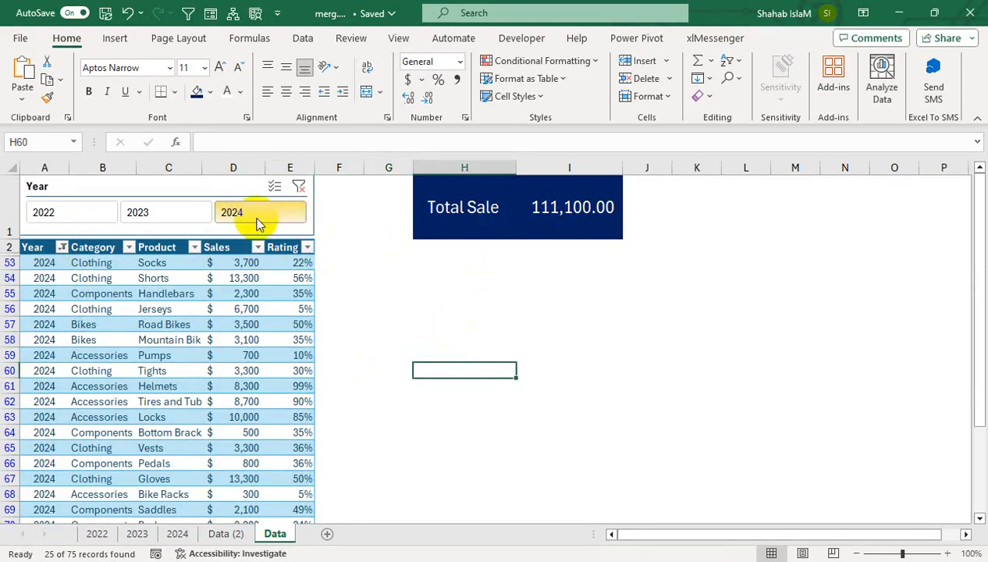
left_click(553, 208)
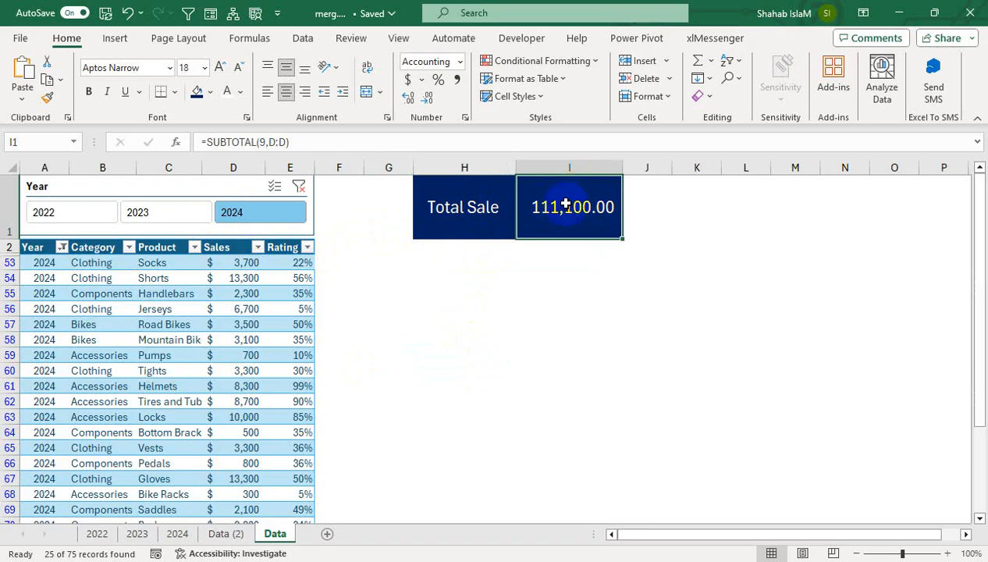
Filter by 2023 and 2022 in turn with the Year slicer to compare Total Sale, and clear the slicer filter.
left_click(175, 207)
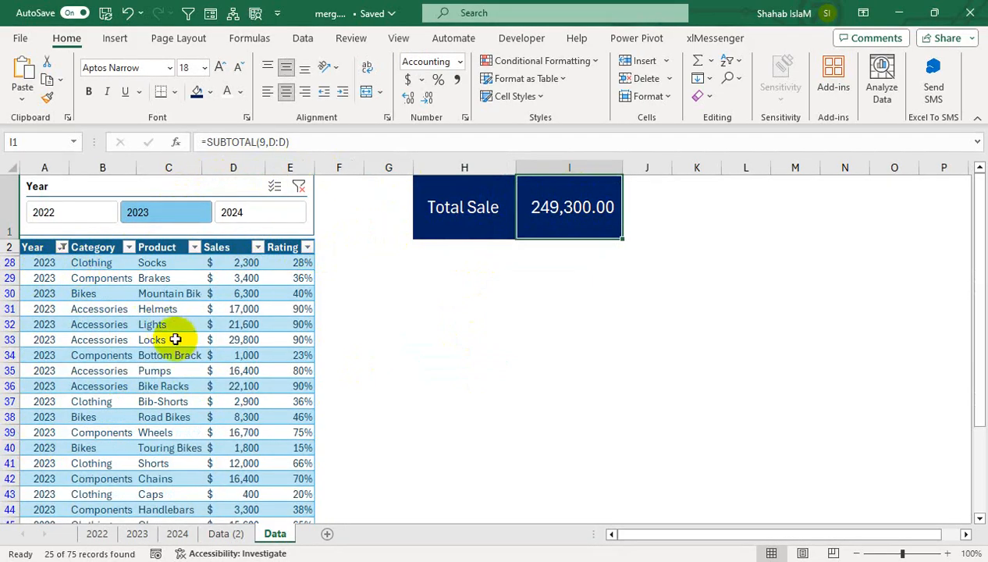
left_click(588, 209)
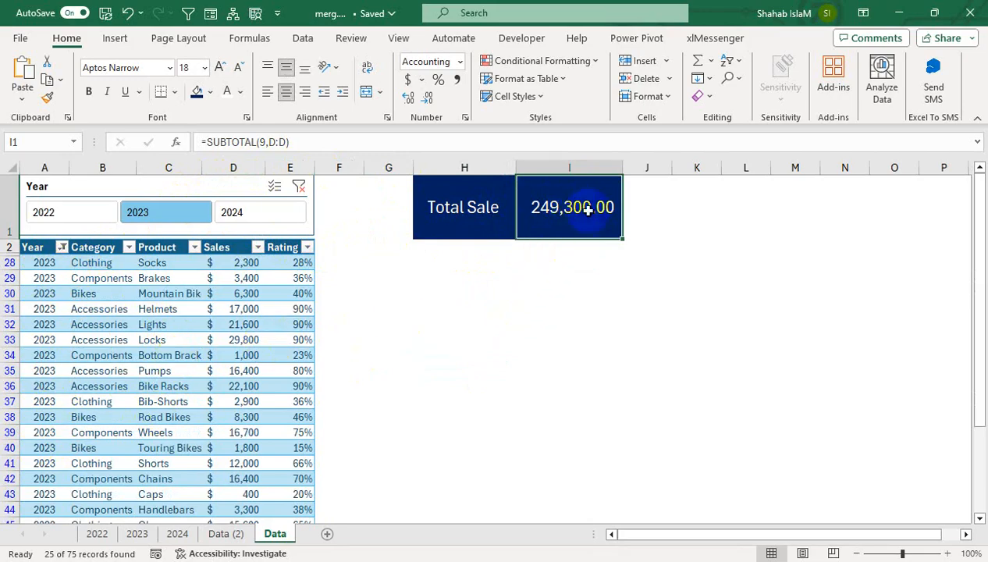
left_click(81, 211)
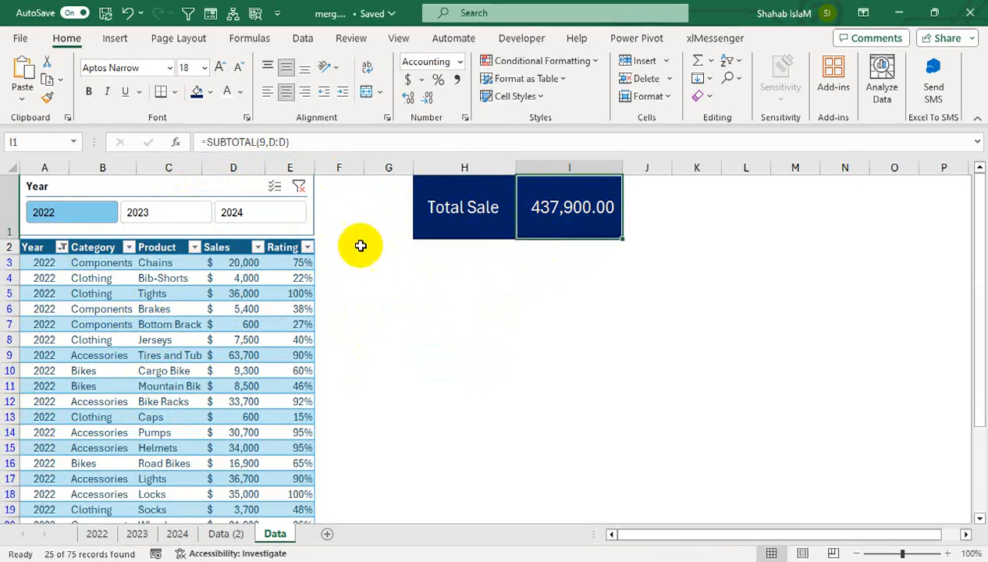
left_click(299, 187)
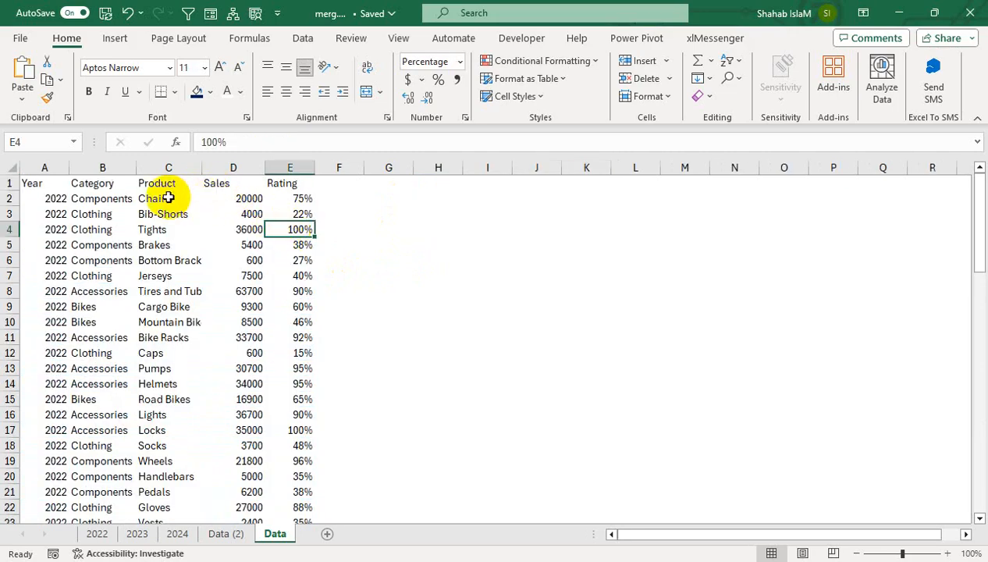
Format the data range A1:E76 as a light blue banded table with headers.
left_click_drag(43, 183, 44, 546)
left_click(81, 463)
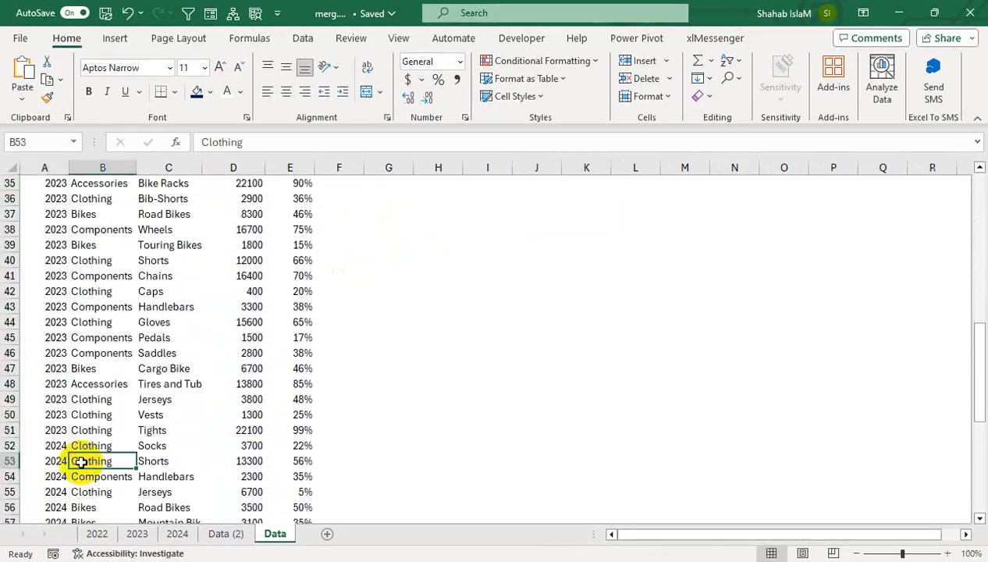
key("ctrl+Up")
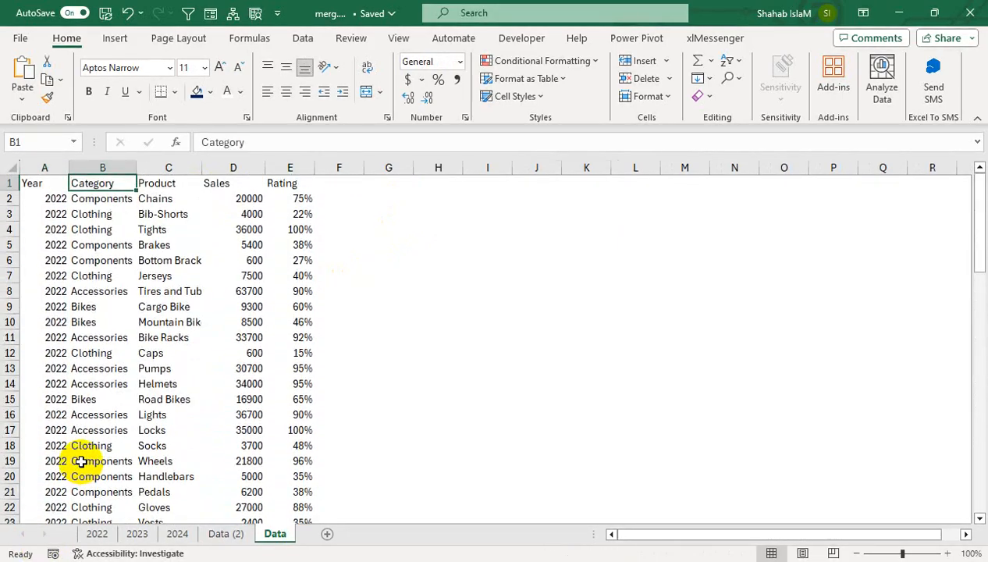
left_click(43, 183)
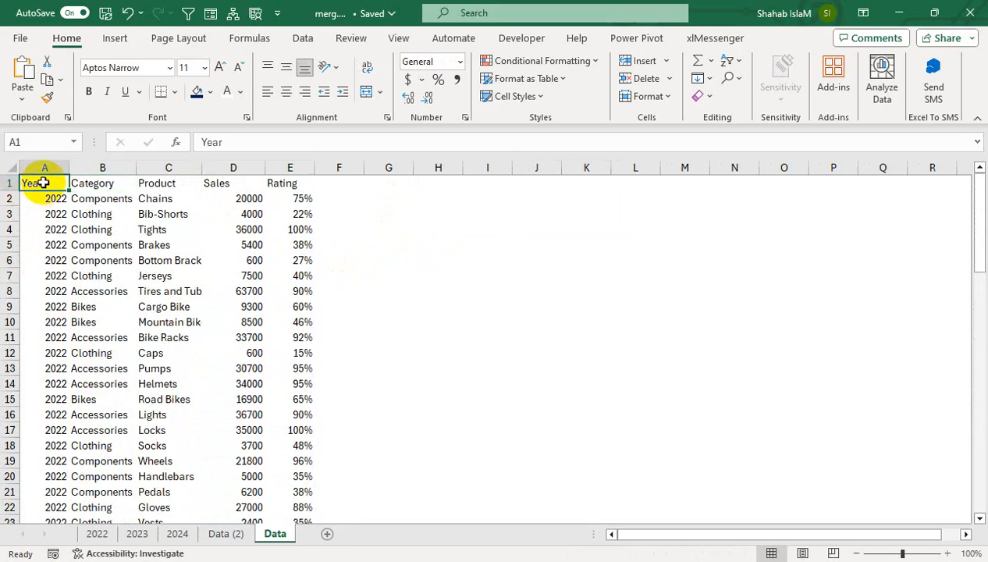
key("ctrl+shift+End")
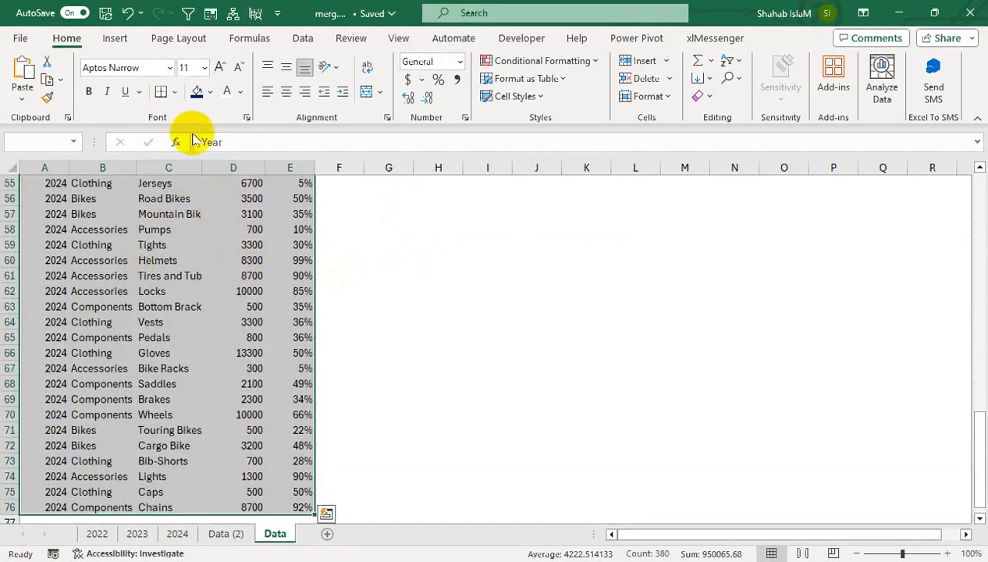
left_click(555, 79)
left_click(546, 129)
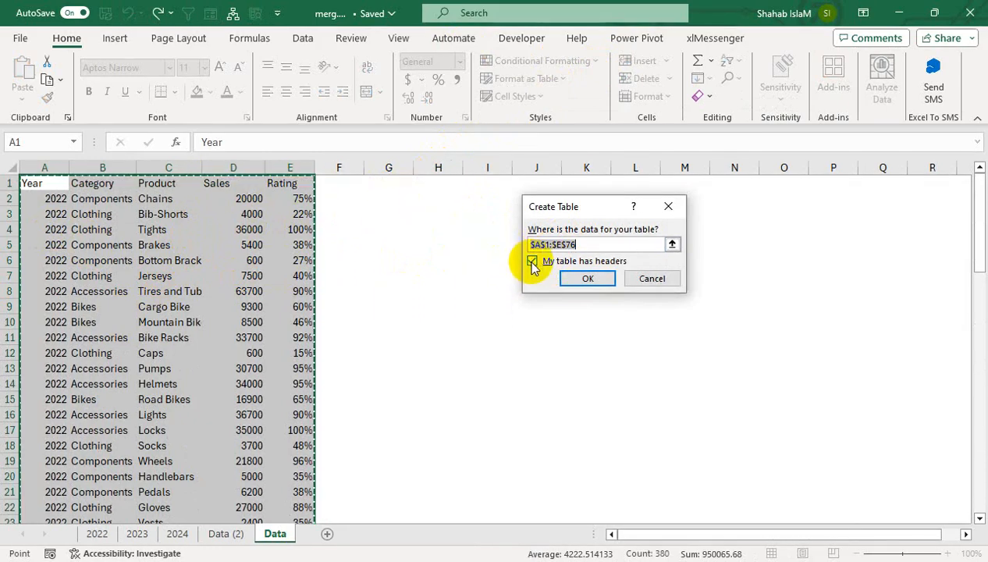
left_click(587, 278)
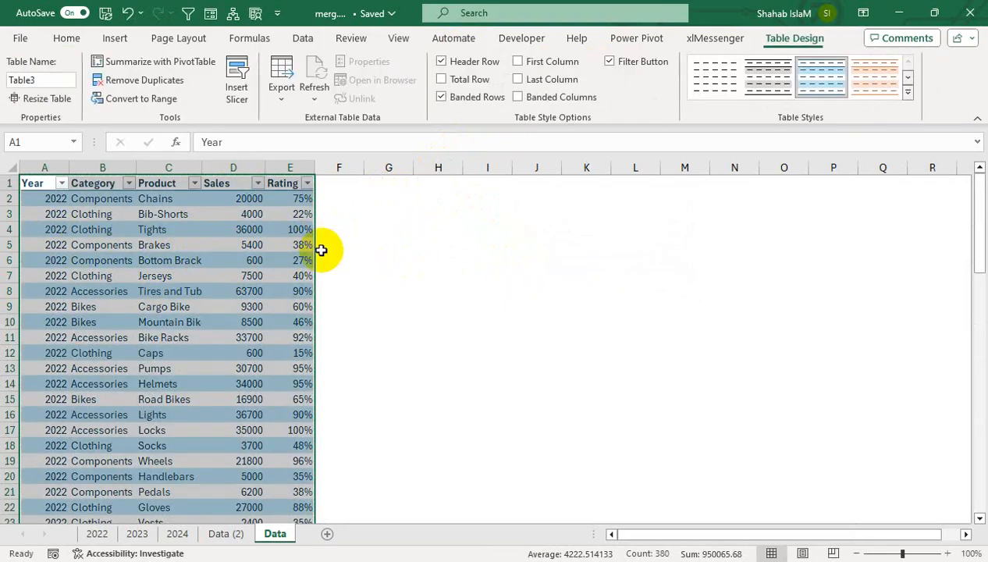
Make the table's header row taller and fill its cells A1:E1 with dark blue.
left_click(24, 182)
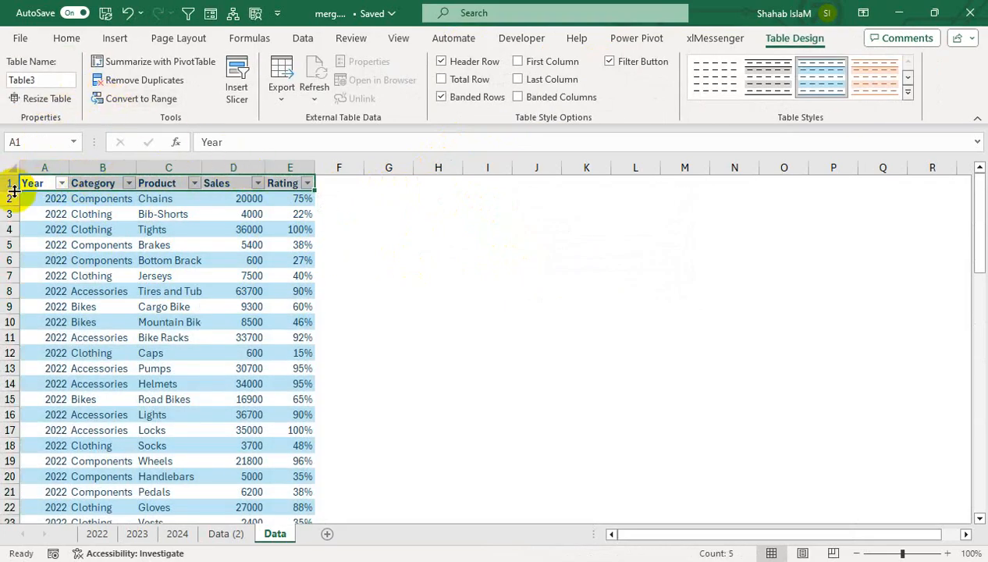
mouse_move(14, 191)
left_mouse_down()
mouse_move(11, 210)
mouse_move(8, 202)
left_mouse_up()
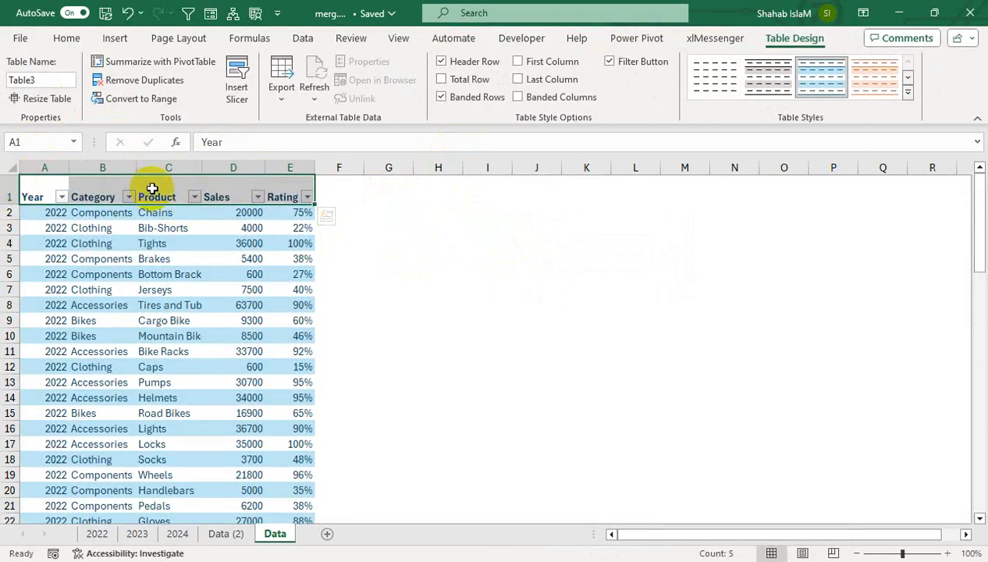
left_click(66, 37)
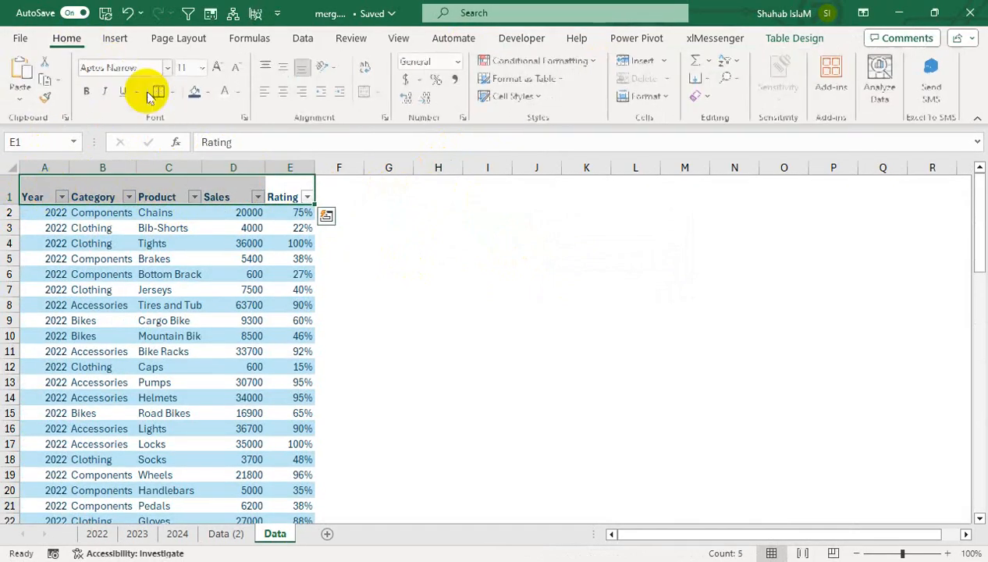
left_click(196, 93)
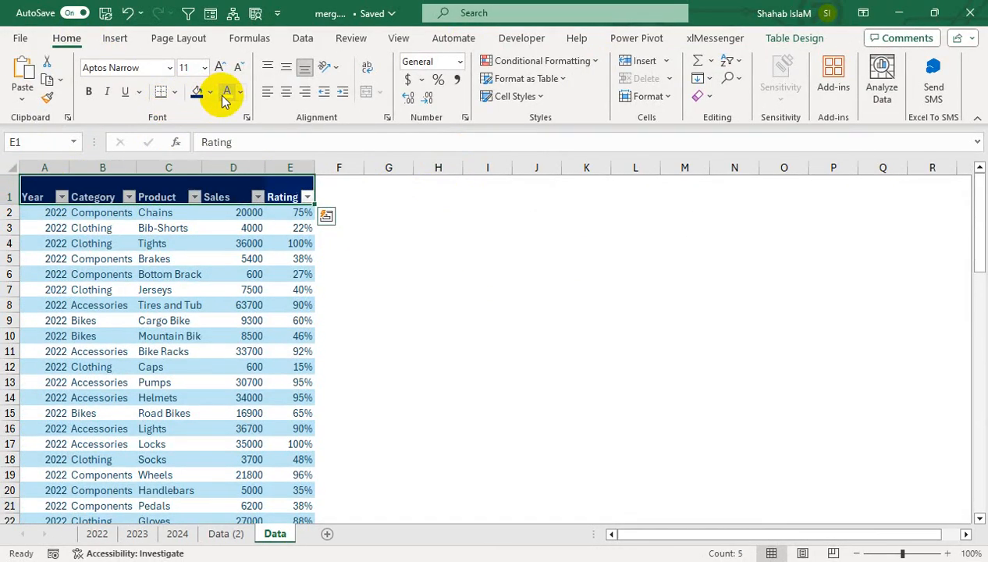
Center the header labels horizontally and vertically at font size 14, and autofit the Rating column's width.
left_click(286, 93)
left_click(284, 67)
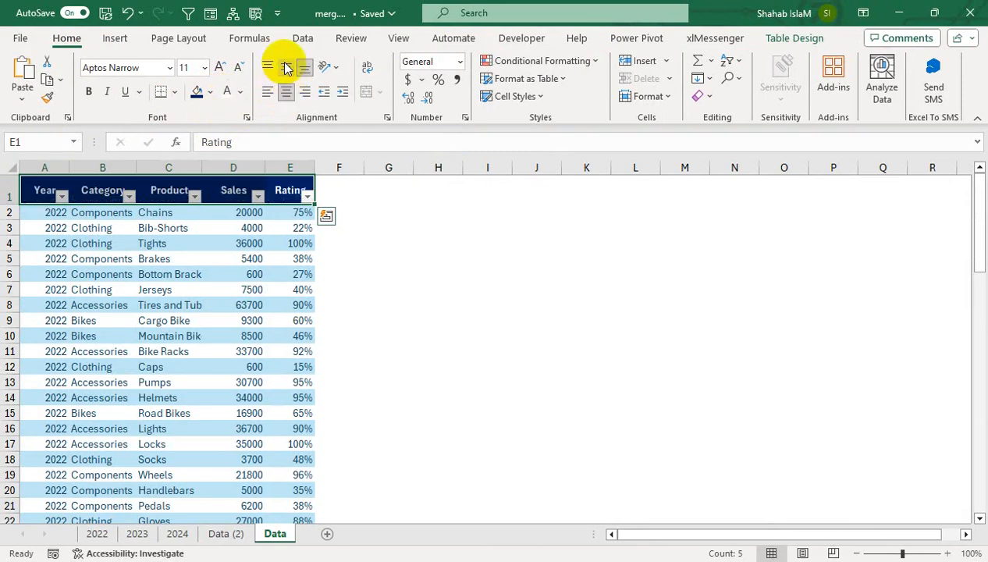
left_click(220, 67)
left_click(220, 67)
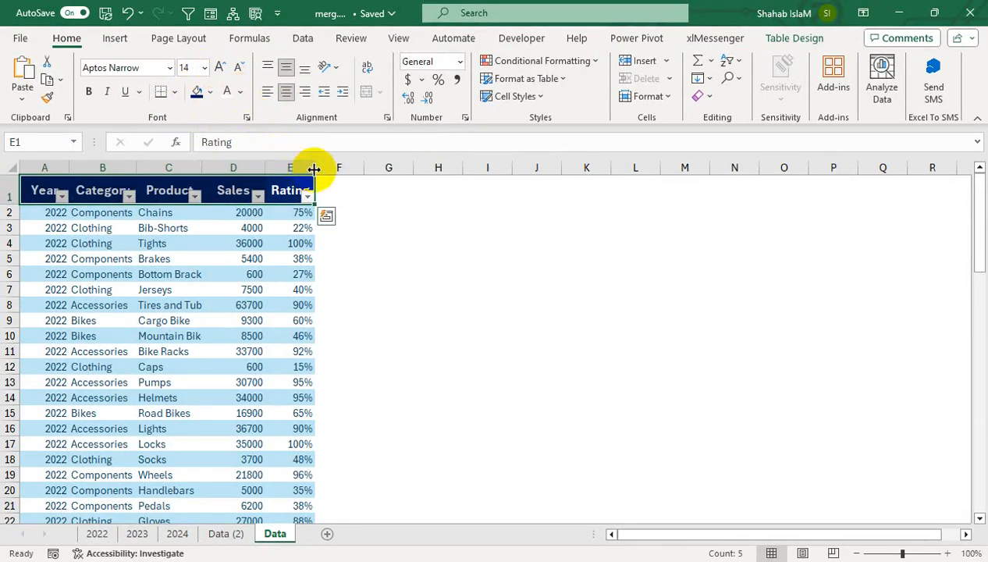
double_click(314, 166)
Insert a blank row above the table header and increase its height to make room for a slicer.
left_click(5, 187)
right_click(4, 188)
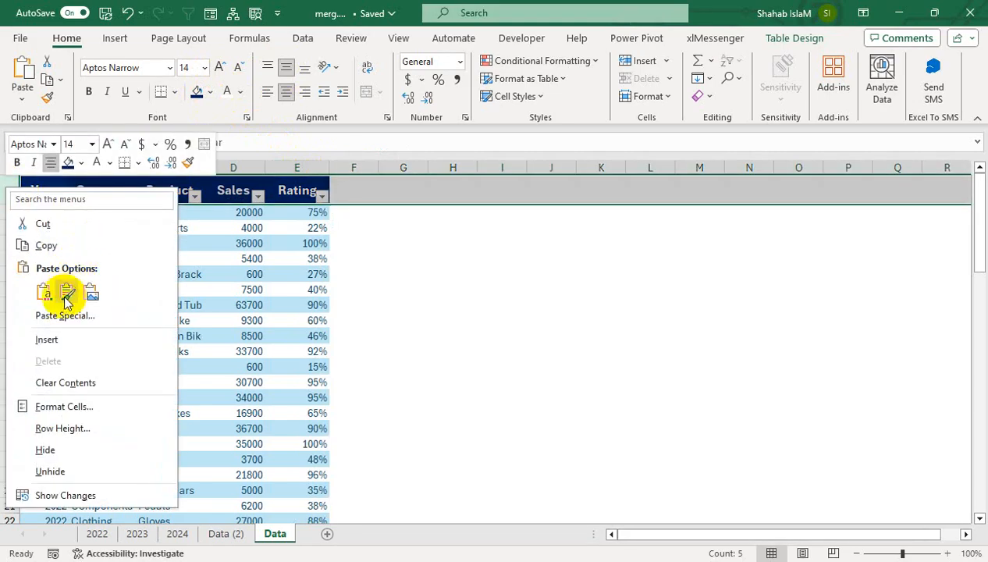
left_click(48, 340)
left_click(91, 306)
left_click_drag(8, 189, 11, 228)
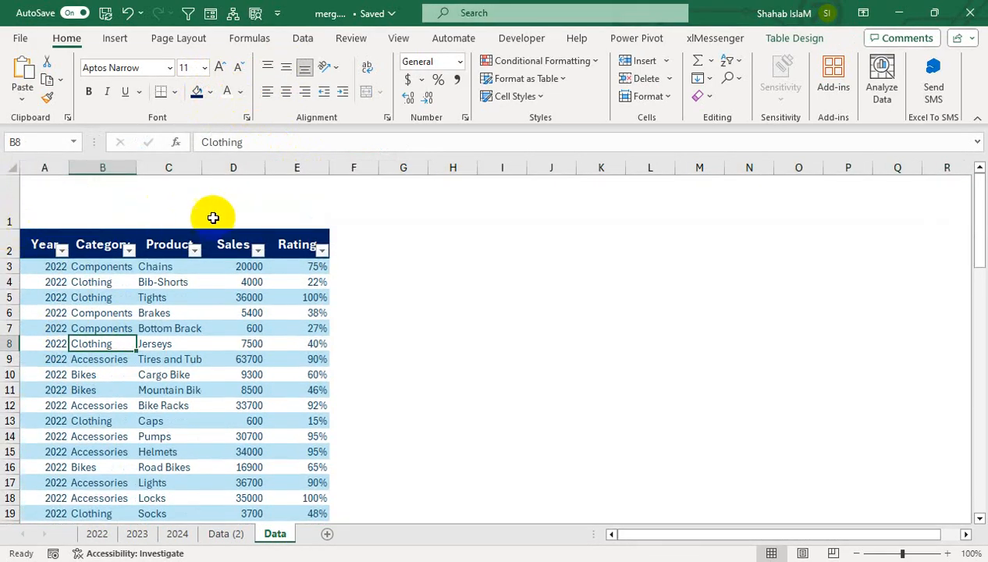
Widen columns H and I equally and make the blank row 1 slightly taller.
left_click(474, 204)
left_click(471, 163)
left_click_drag(471, 163, 532, 167)
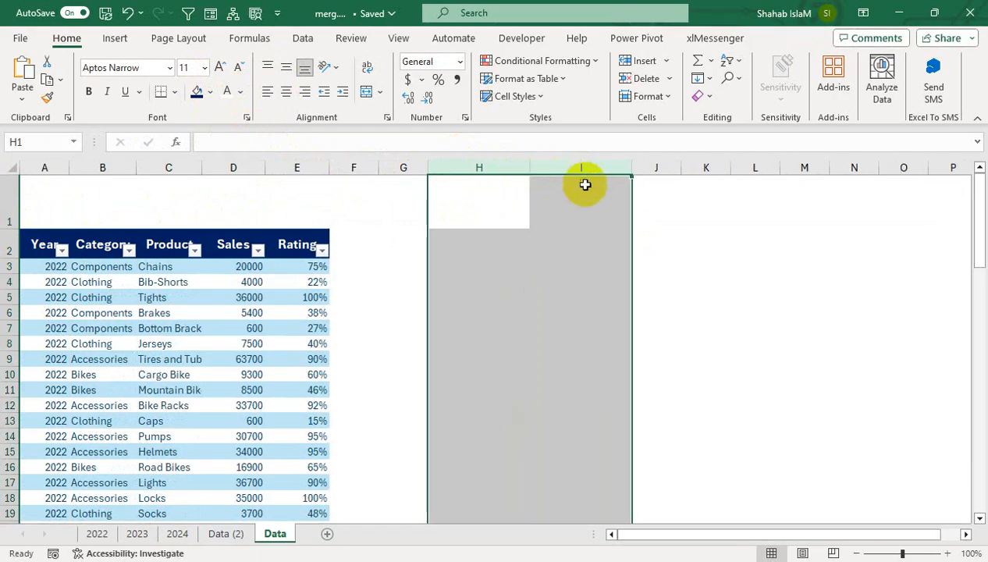
left_click_drag(630, 167, 641, 167)
left_click(531, 204)
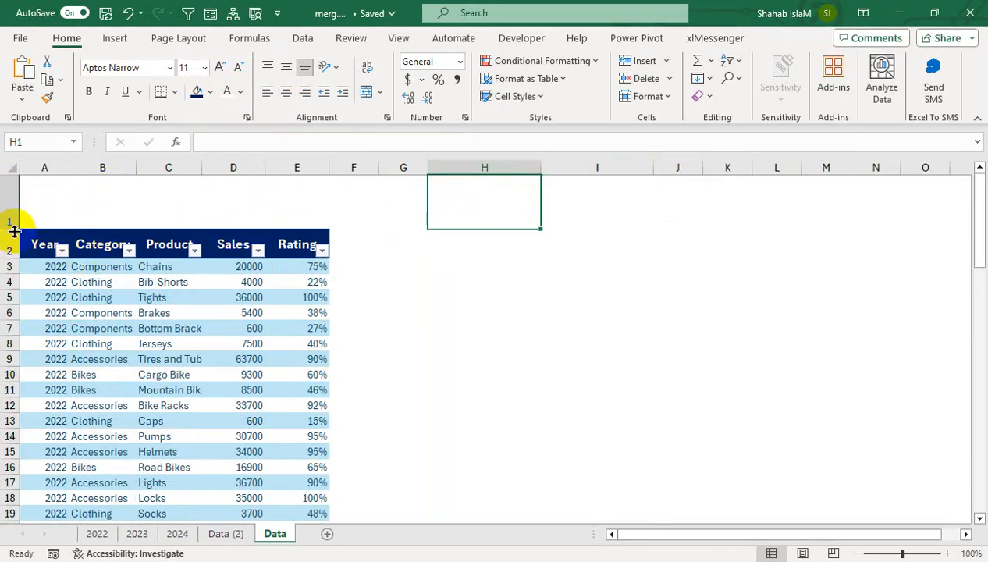
left_click_drag(14, 231, 14, 238)
left_click(174, 203)
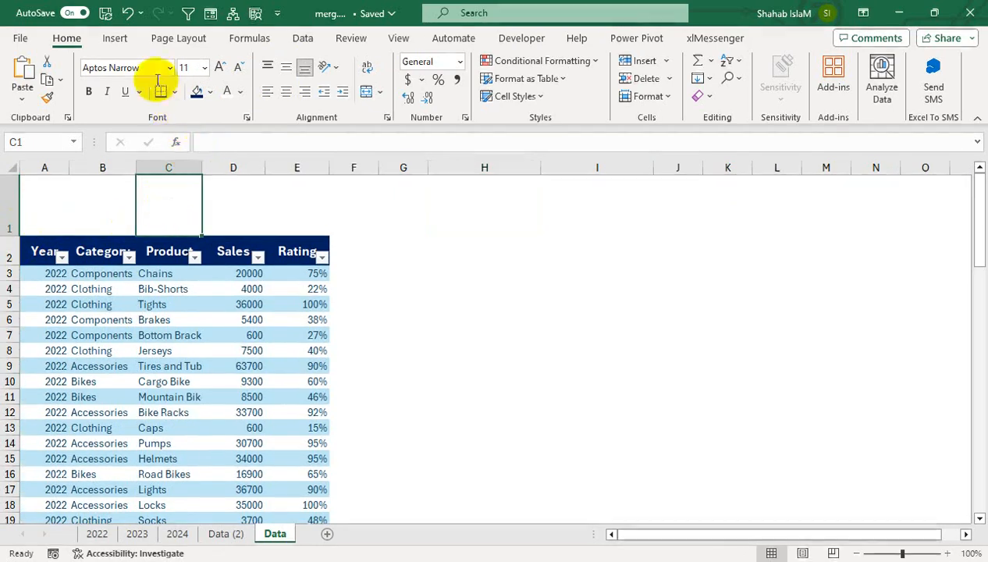
Insert a slicer for the table's Year field.
left_click(102, 252)
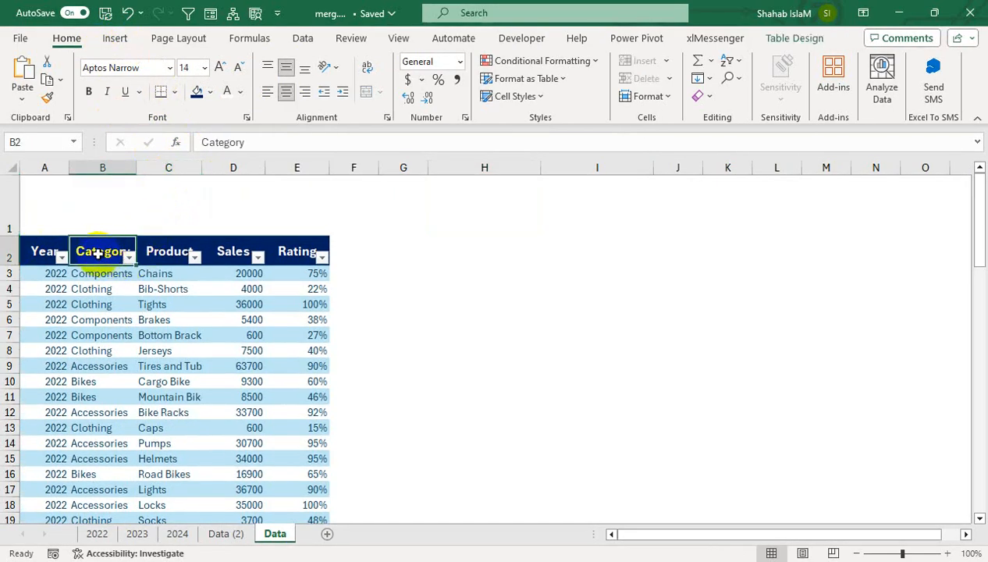
left_click(791, 37)
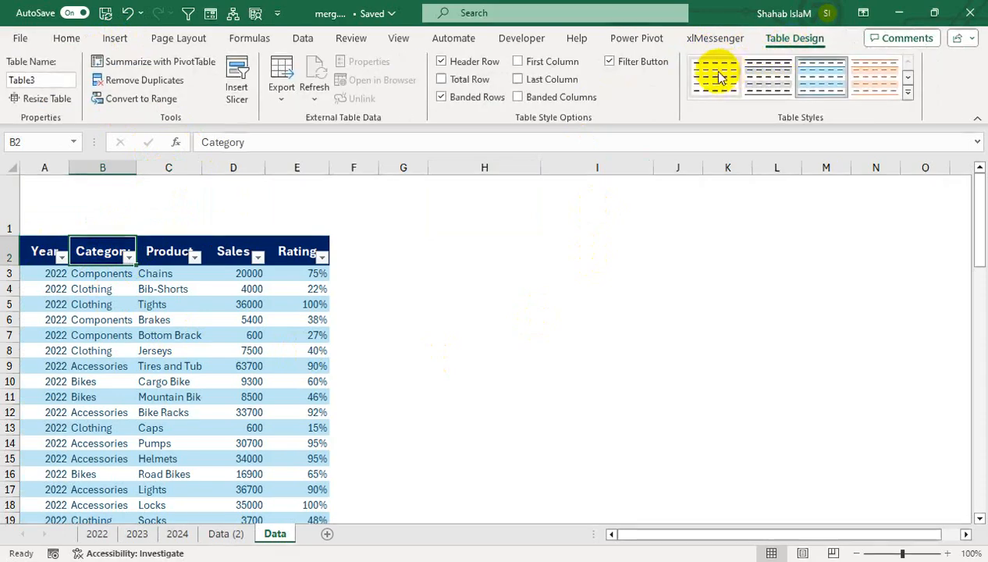
left_click(237, 92)
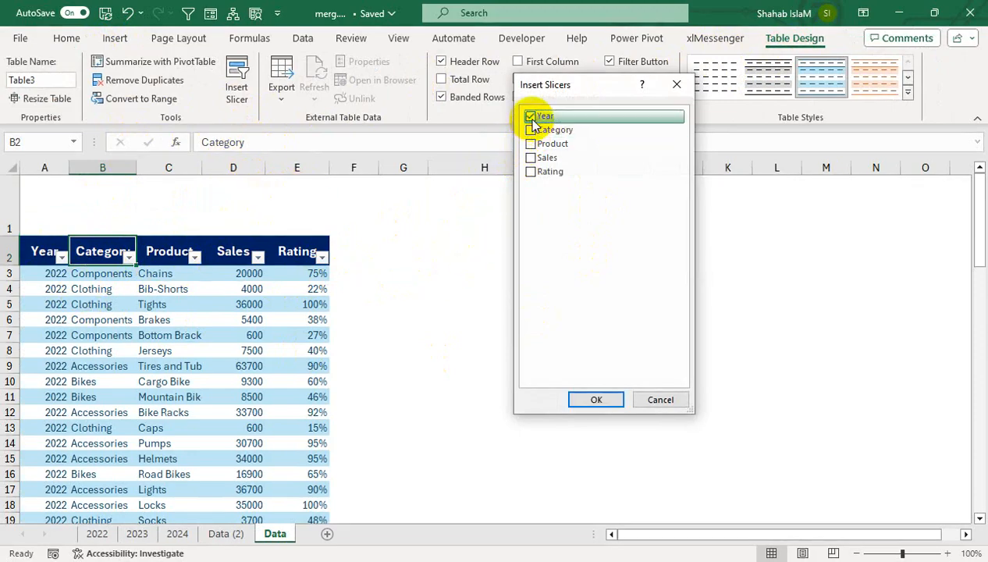
left_click(596, 398)
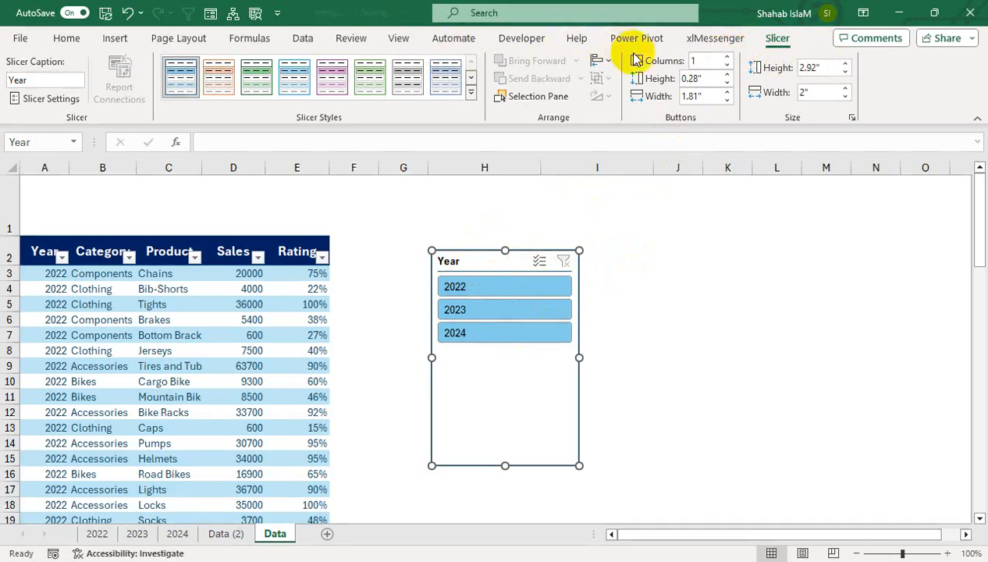
Arrange the Year slicer's buttons in 3 columns and resize the slicer to about 3.8" wide by 0.92" high.
left_click(726, 57)
left_click(726, 57)
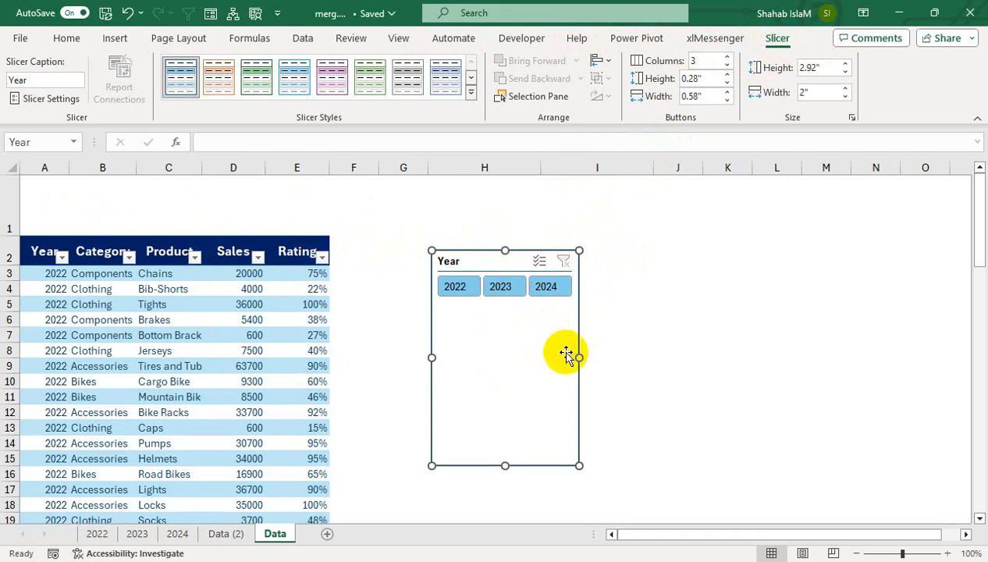
left_click_drag(578, 357, 712, 351)
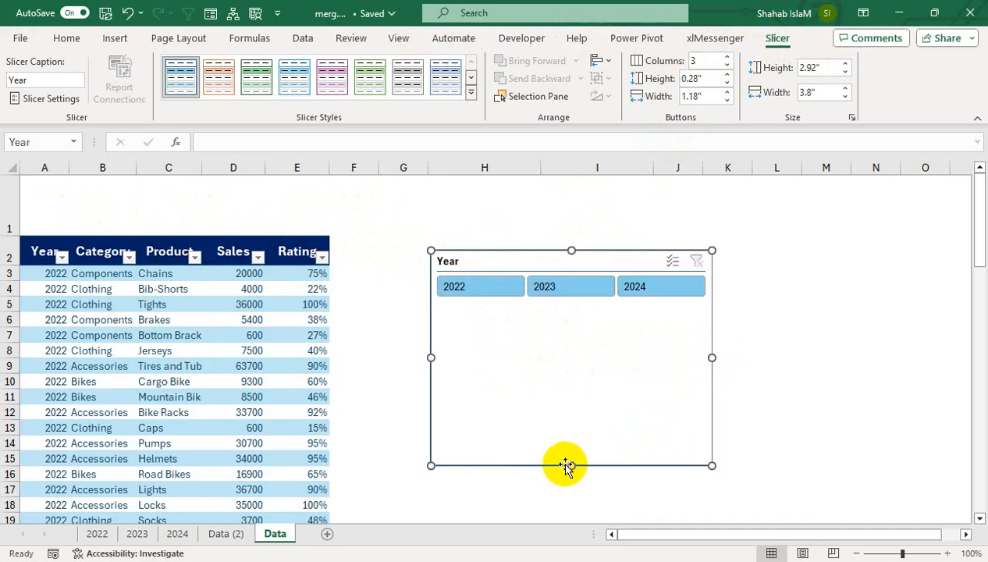
left_click_drag(567, 465, 564, 312)
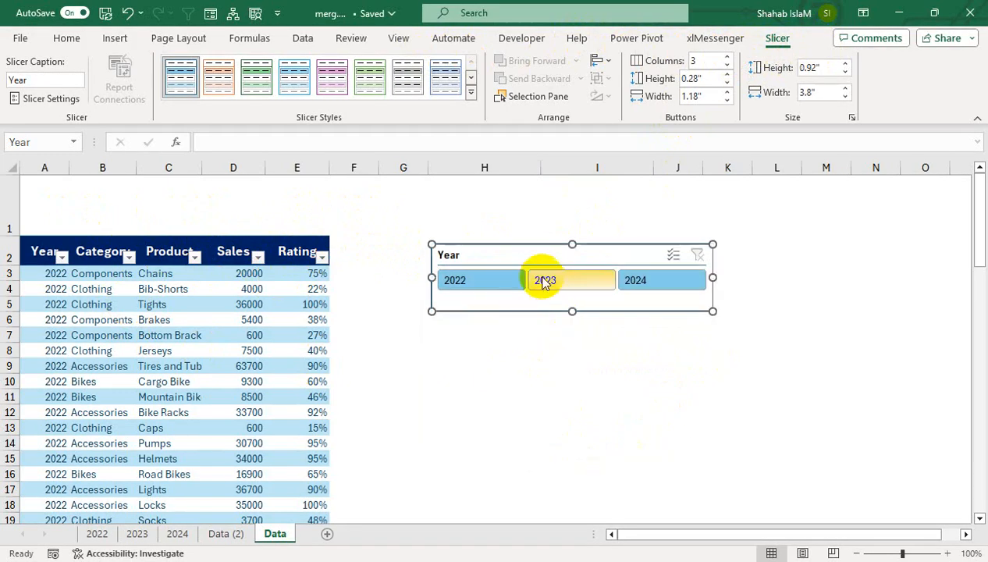
Place the Year slicer above the table, widen it to about 4.16" to match the table, and fit row 1's height around it.
left_click_drag(533, 258, 108, 183)
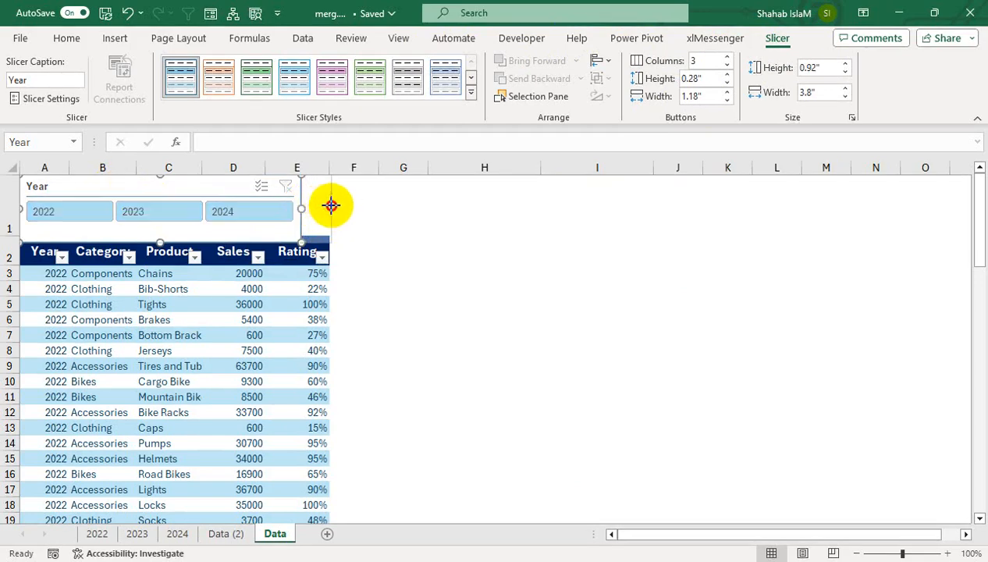
left_click_drag(327, 203, 327, 205)
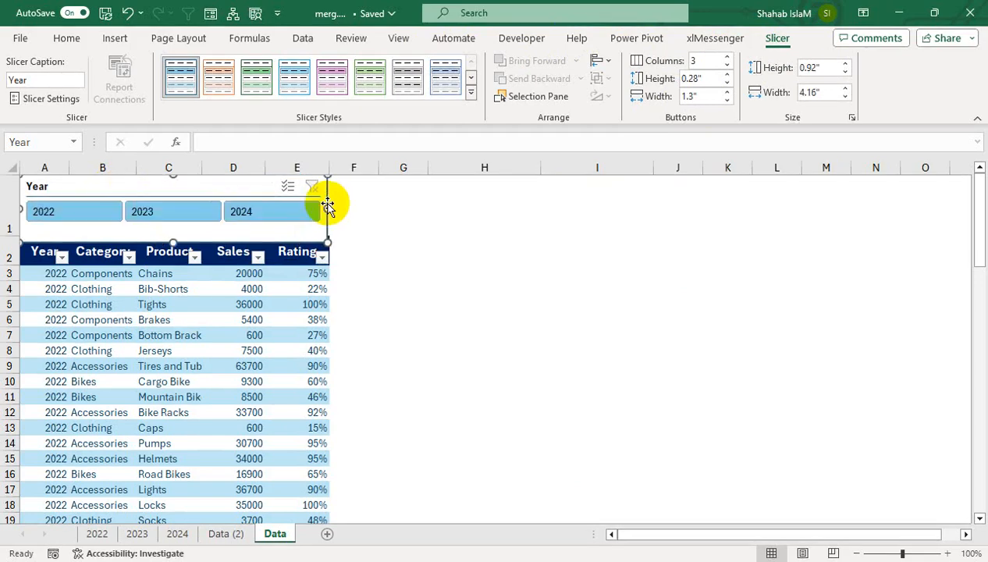
left_click_drag(11, 236, 8, 248)
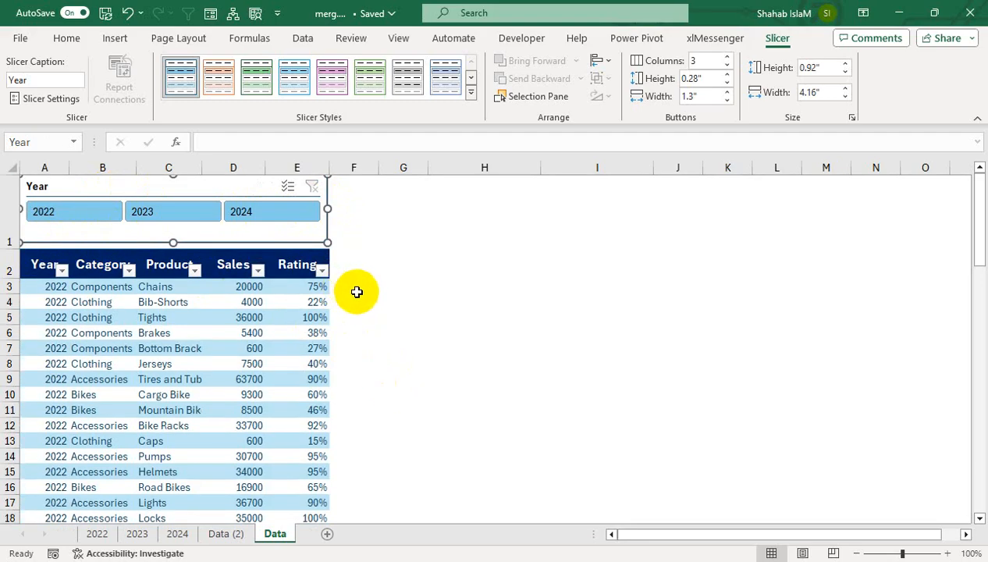
left_click(358, 319)
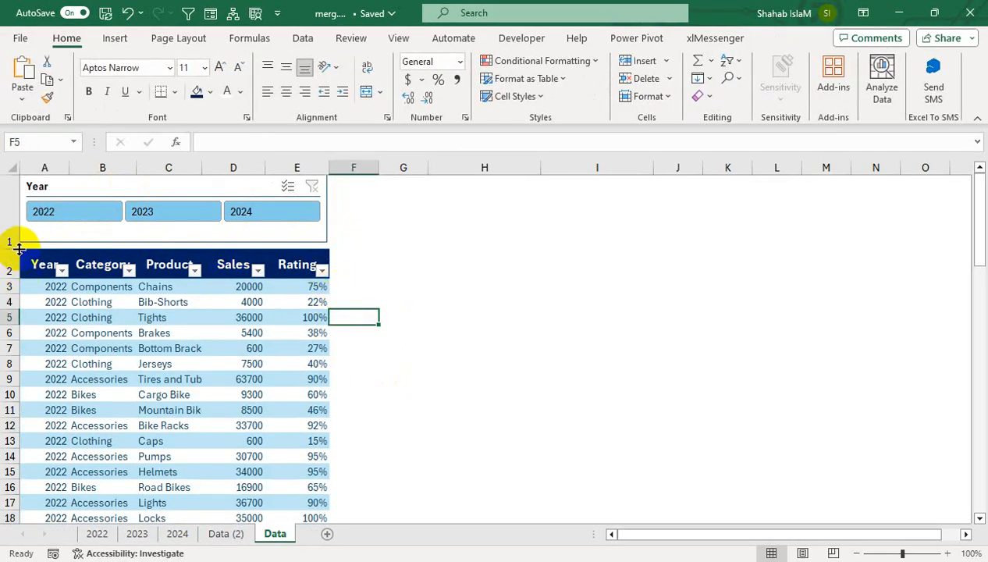
left_click_drag(18, 248, 18, 243)
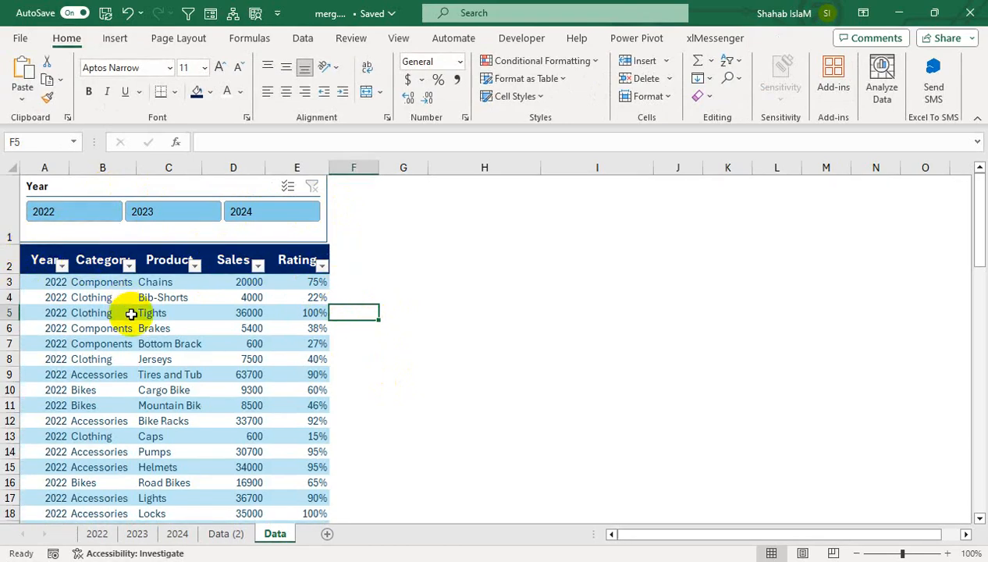
Test the Year slicer by filtering the table to 2023, 2022 and 2024, clearing the filter, and filtering to 2023 again.
left_click(131, 314)
left_click(175, 218)
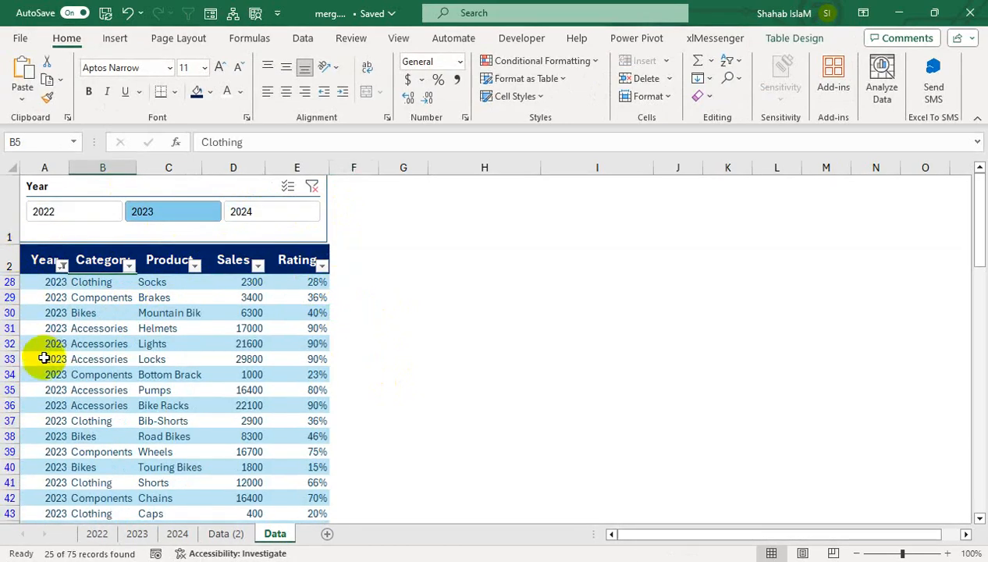
left_click(89, 217)
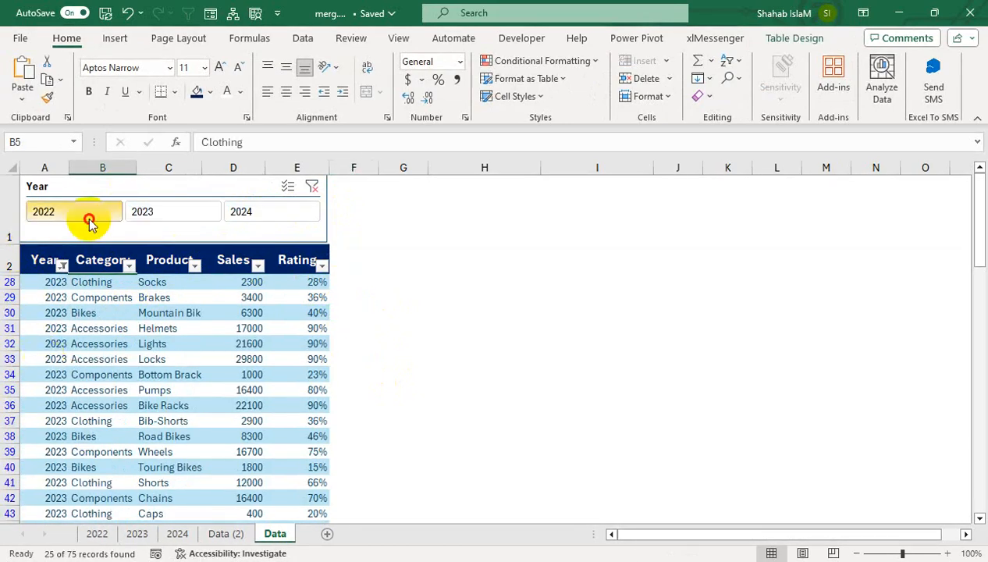
left_click(291, 215)
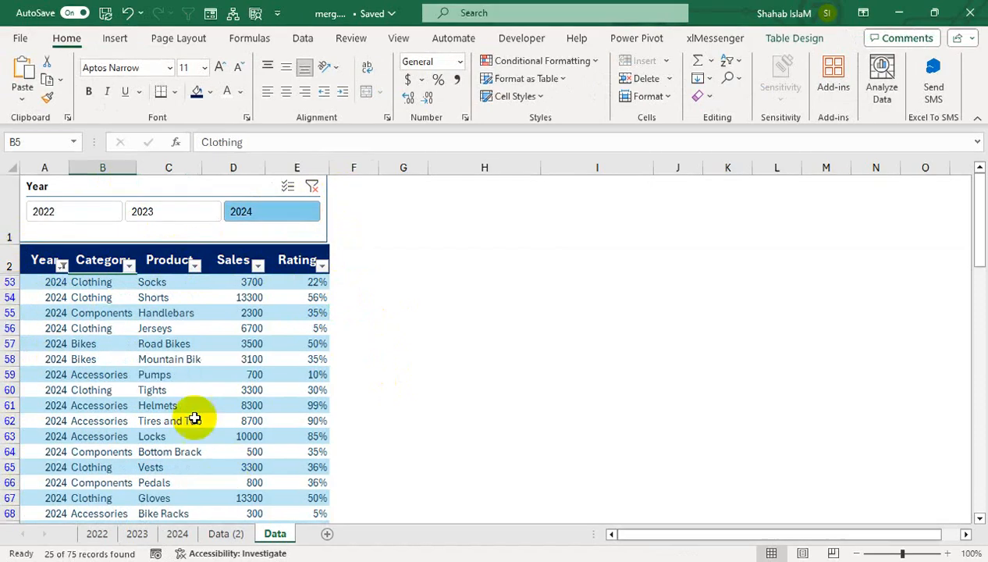
left_click(313, 188)
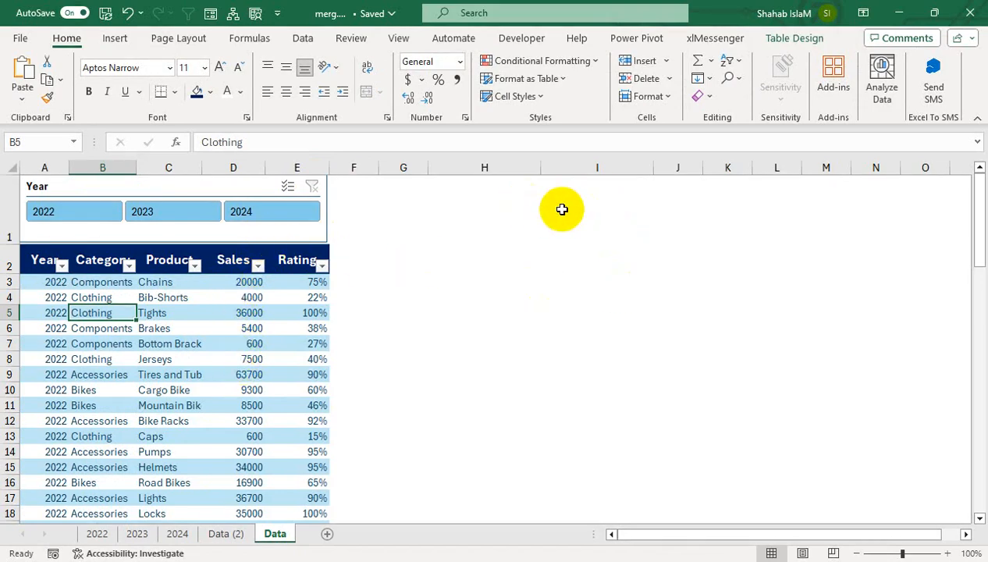
left_click(194, 225)
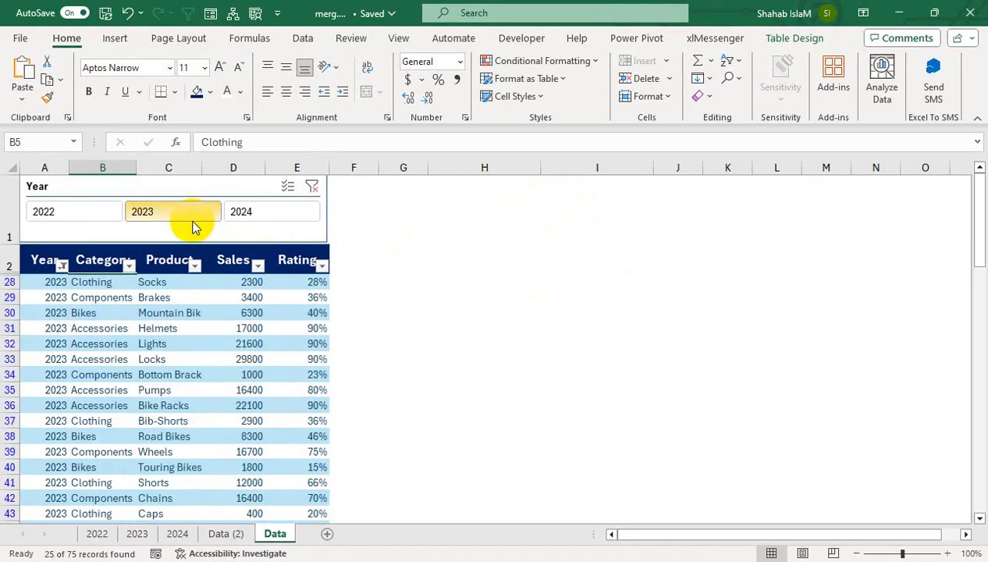
Enter the label TotalSales in cell H1.
left_click(573, 201)
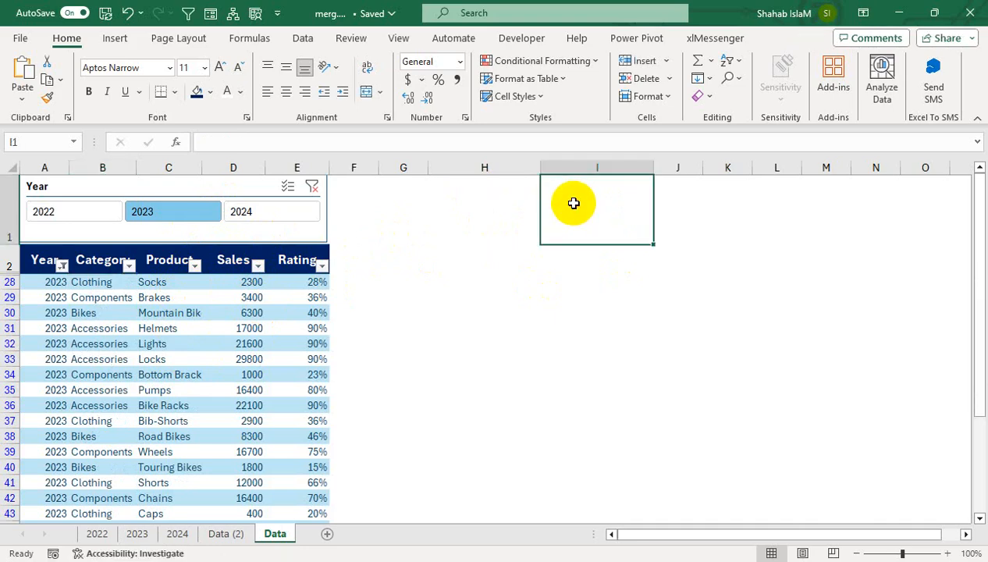
left_click(496, 211)
type("Total")
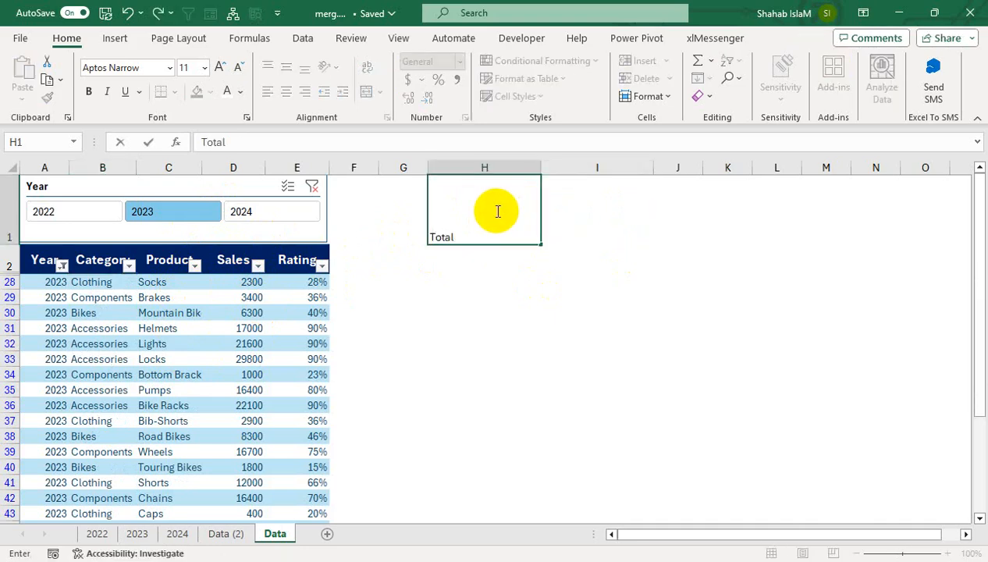
type("Sales")
key("Tab")
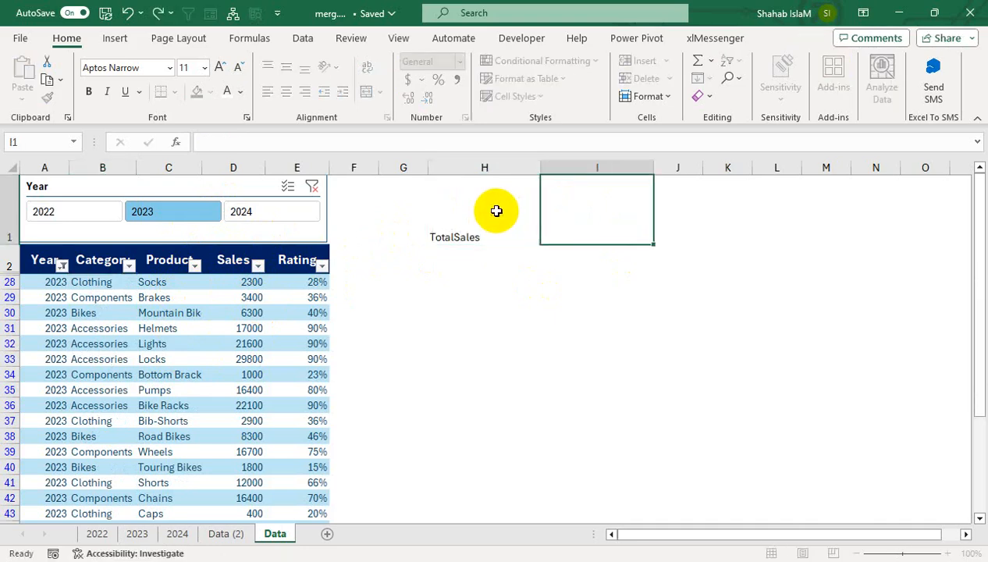
Format H1 with a dark blue fill and white text centered both ways at font size 26, and widen columns H and I.
left_click(496, 211)
left_click(197, 91)
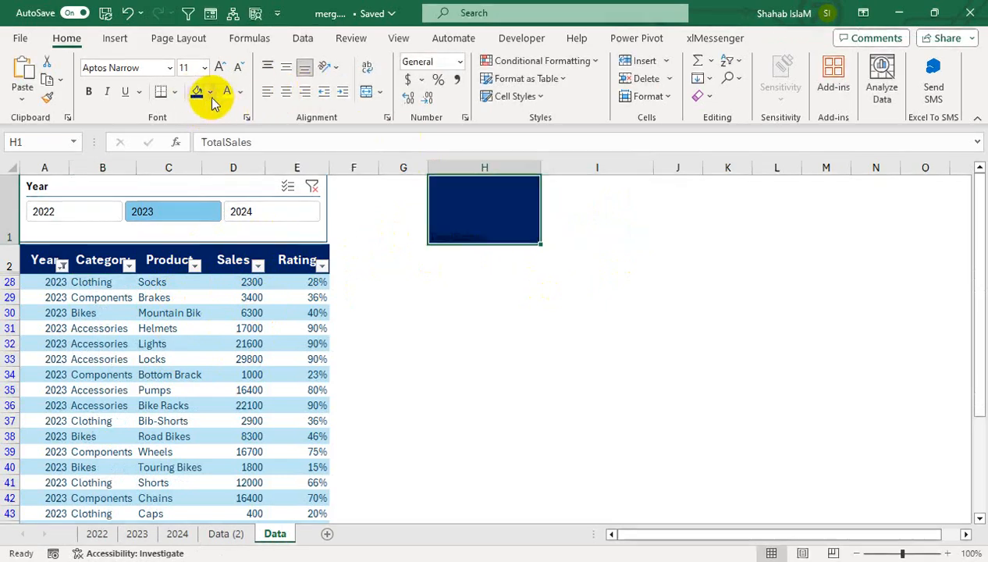
left_click(227, 91)
left_click(286, 92)
left_click(286, 67)
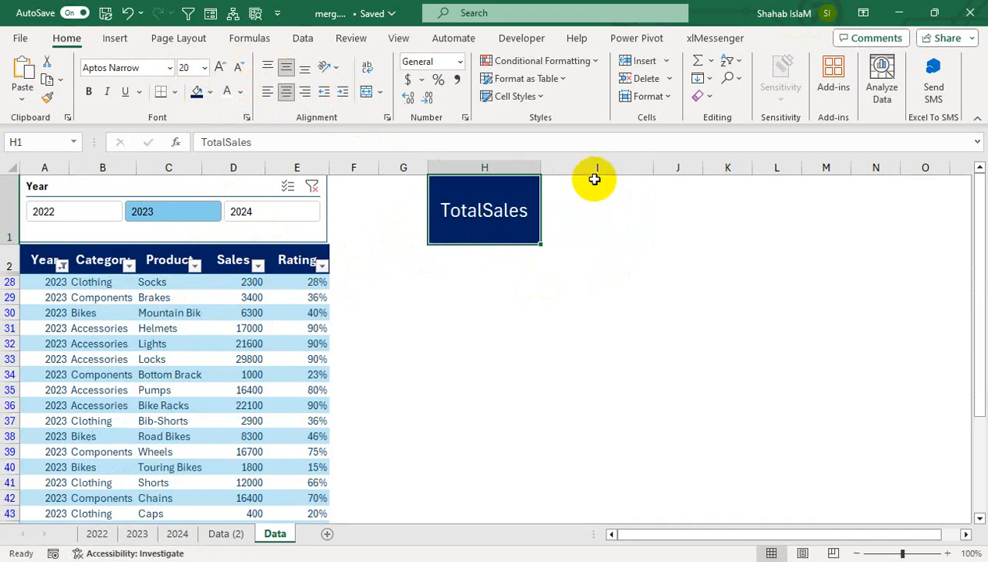
left_click_drag(654, 167, 674, 167)
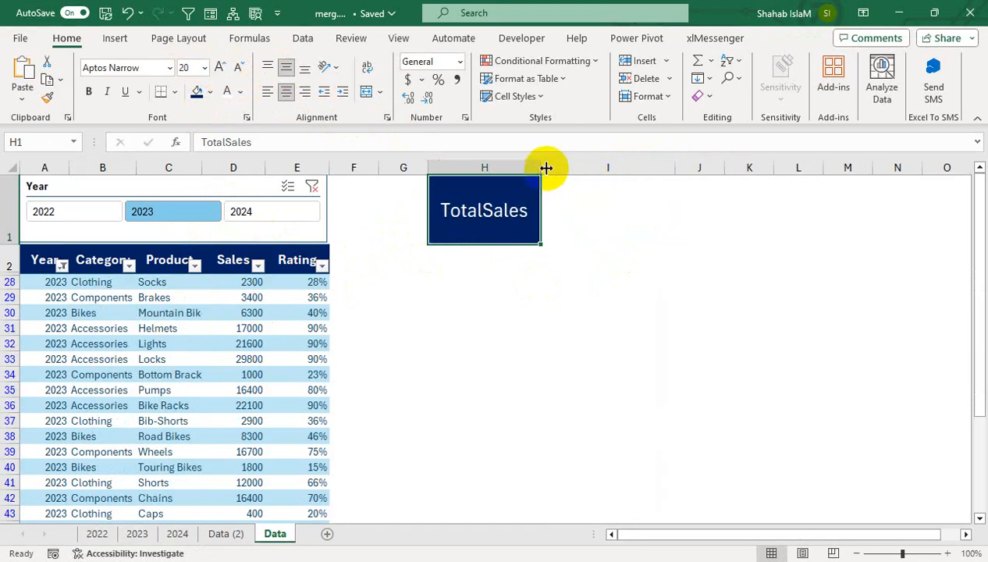
left_click_drag(544, 167, 570, 167)
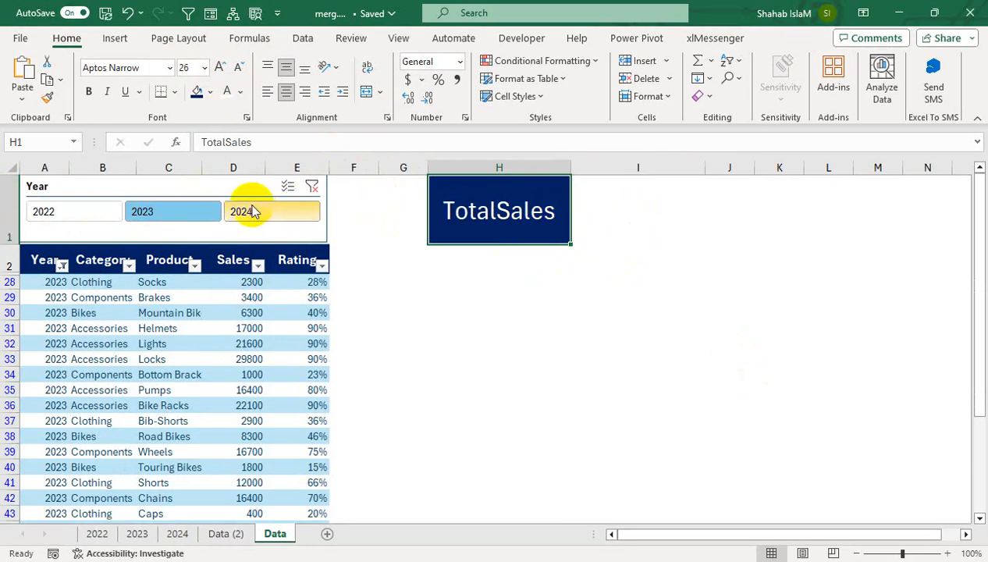
With the Year filter cleared, extend H1's formatting to I1 and total the Sales column there with =SUM(D:D).
left_click(312, 187)
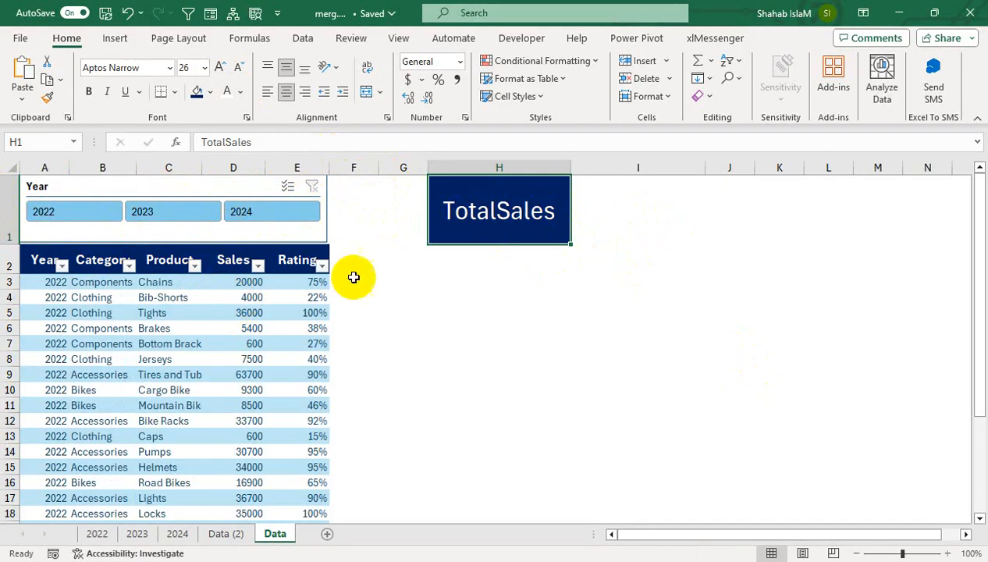
left_click_drag(572, 247, 634, 197)
type("=SUM(")
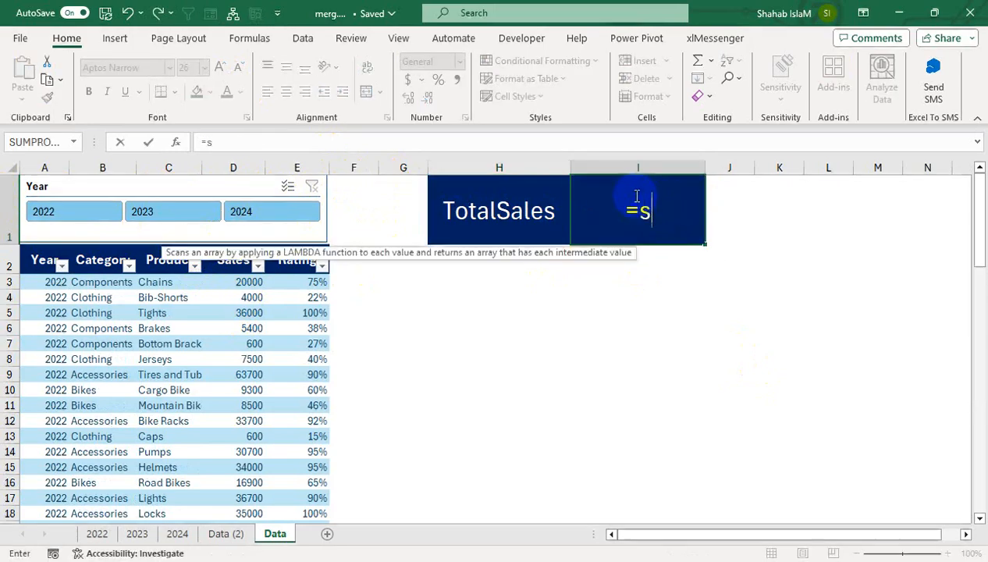
left_click(240, 165)
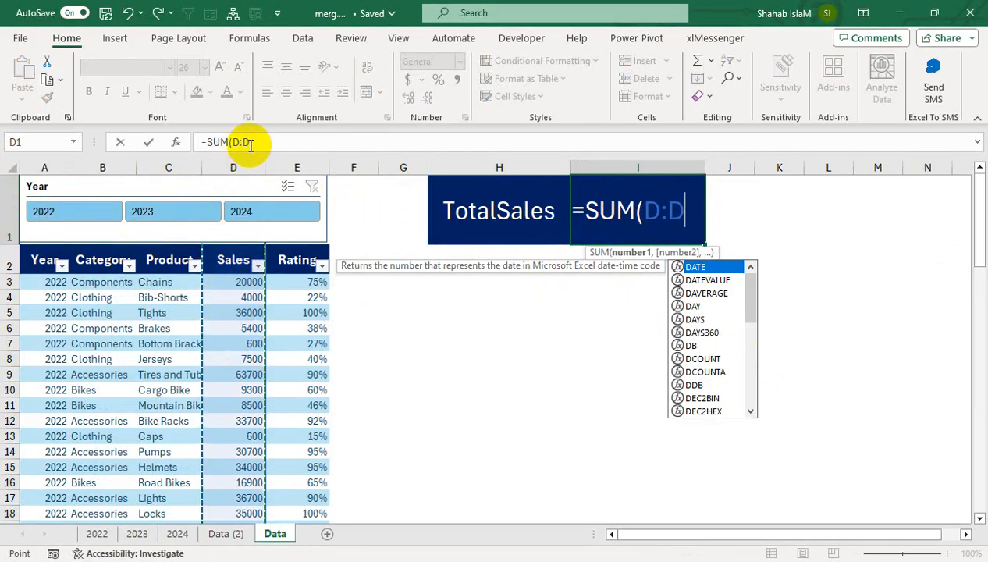
type(")")
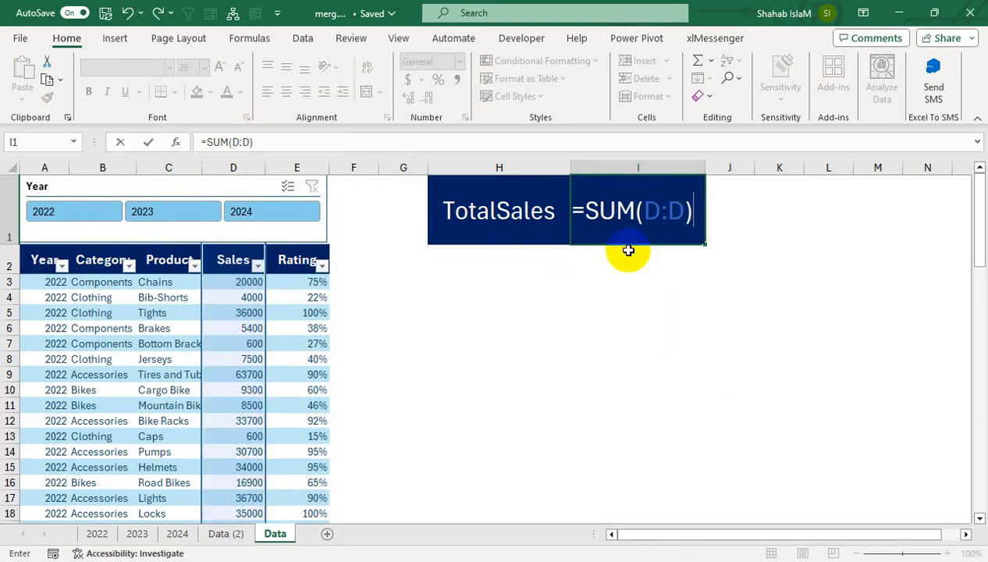
key("Return")
left_click(595, 214)
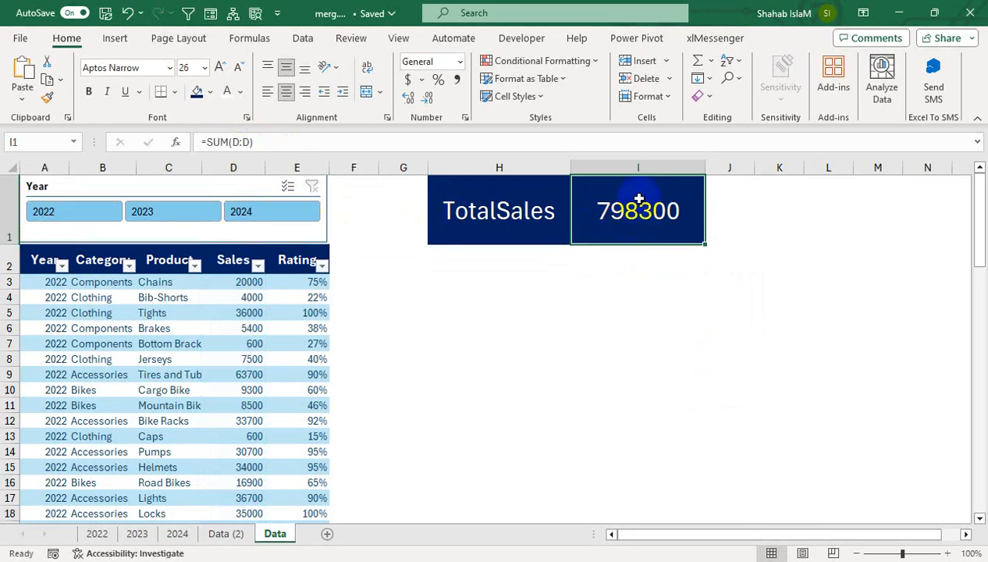
Check whether the total in I1 follows the Year slicer for 2024 and 2023, review the filtered rows, and clear the filter.
left_click(251, 213)
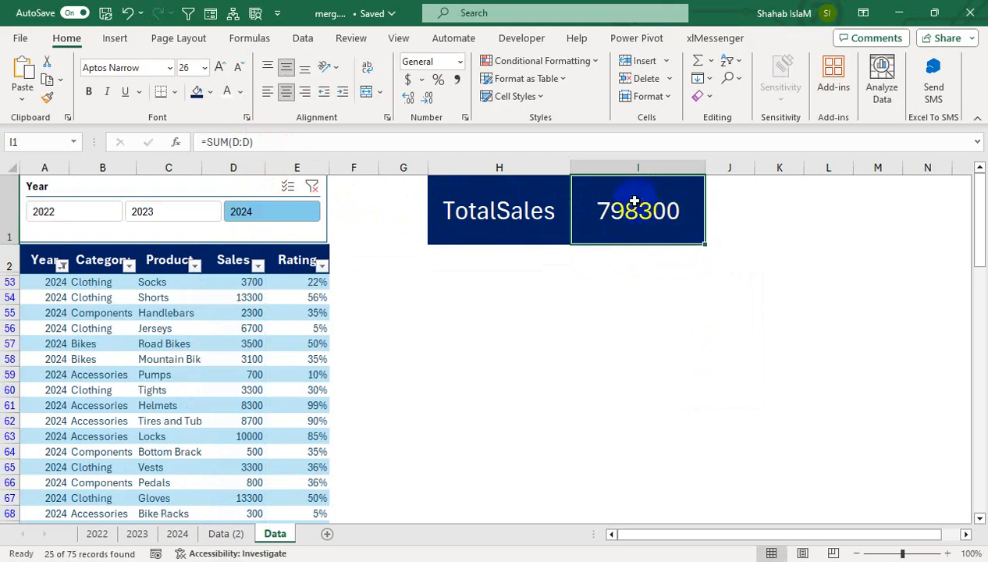
left_click(192, 219)
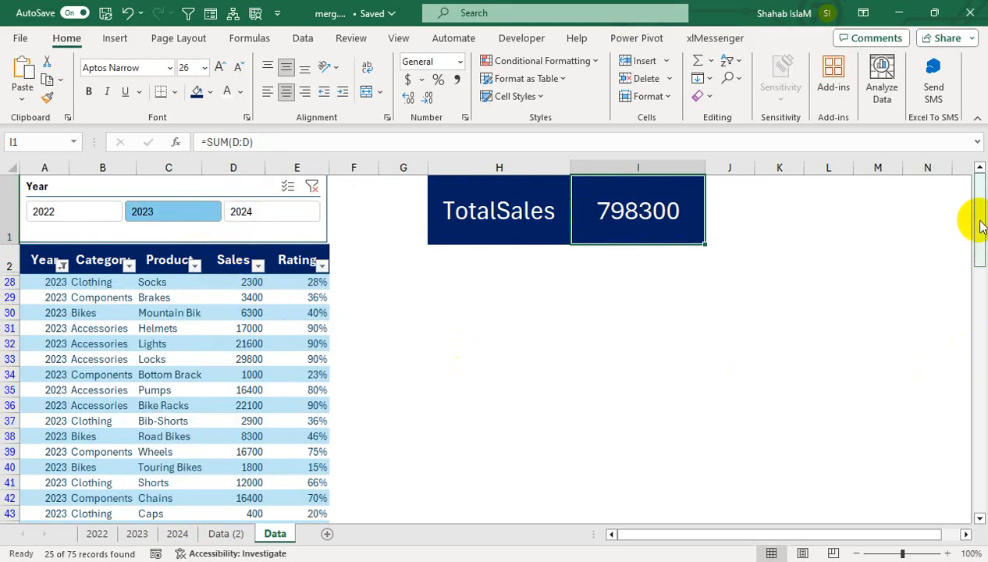
left_click_drag(980, 224, 980, 293)
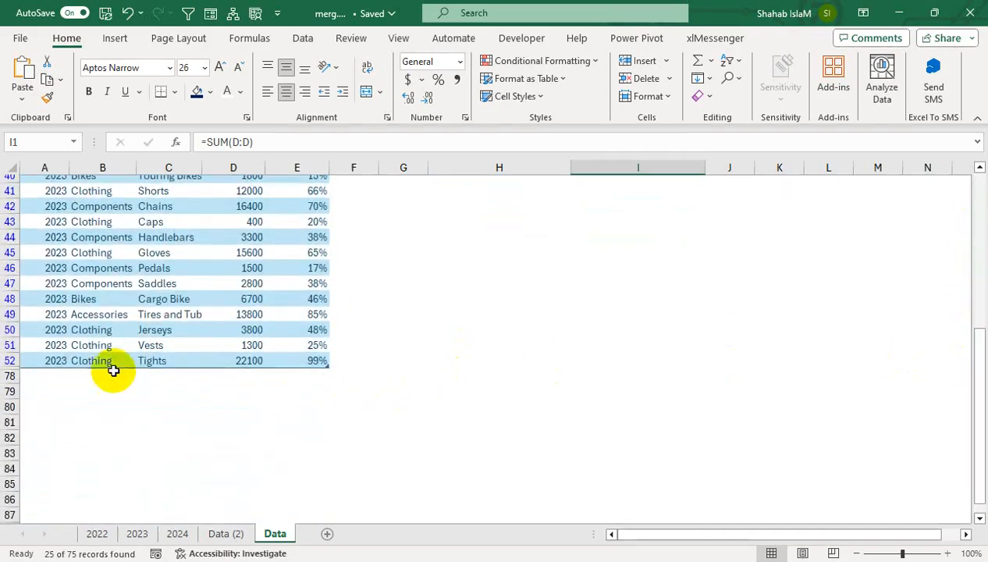
left_click_drag(975, 363, 977, 209)
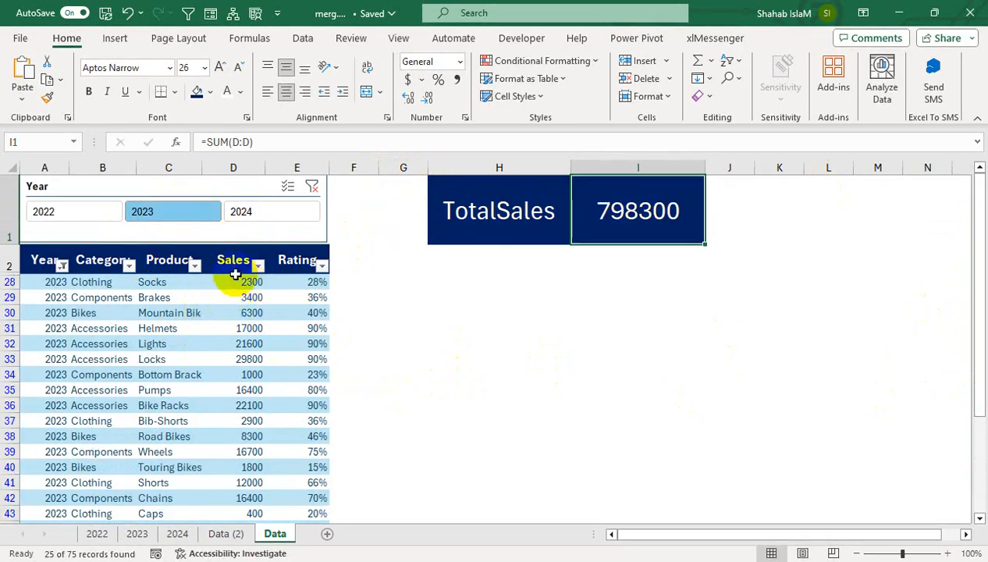
left_click(312, 186)
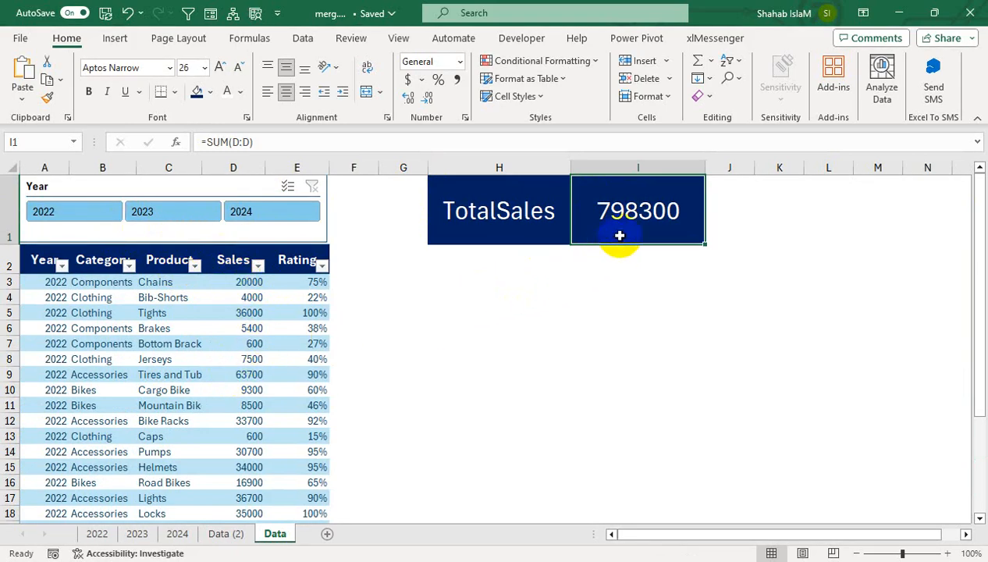
Replace the TotalSales formula in I1 with =SUBTOTAL(9,D:D) to sum only the visible rows of the Sales column.
type("=sub")
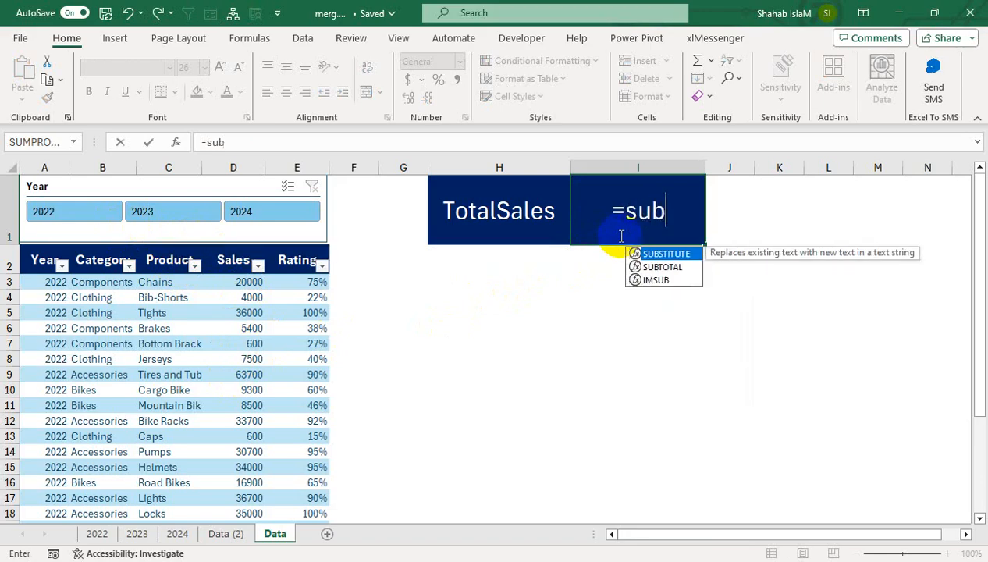
key("Down")
key("Tab")
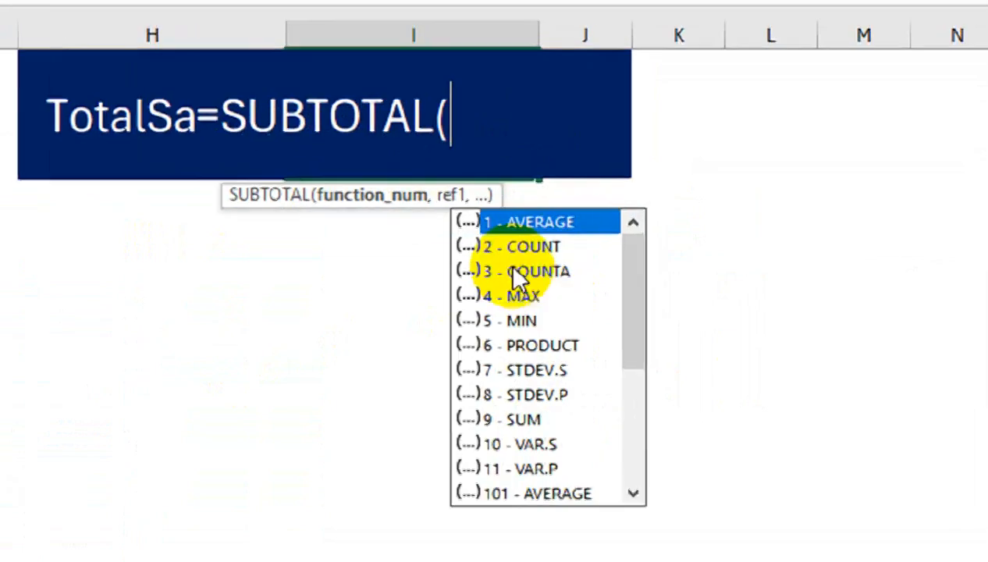
left_click(474, 416)
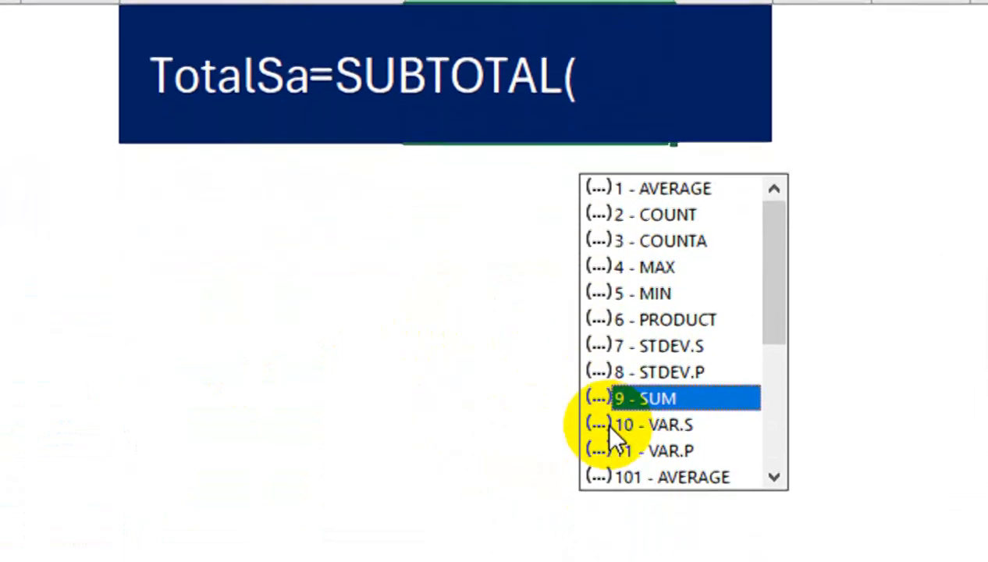
double_click(612, 402)
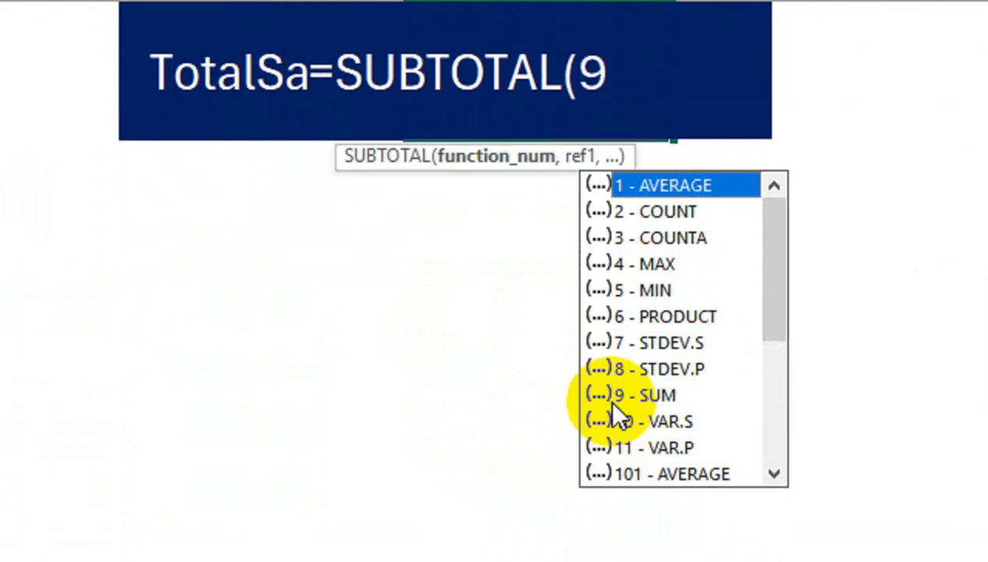
type(",")
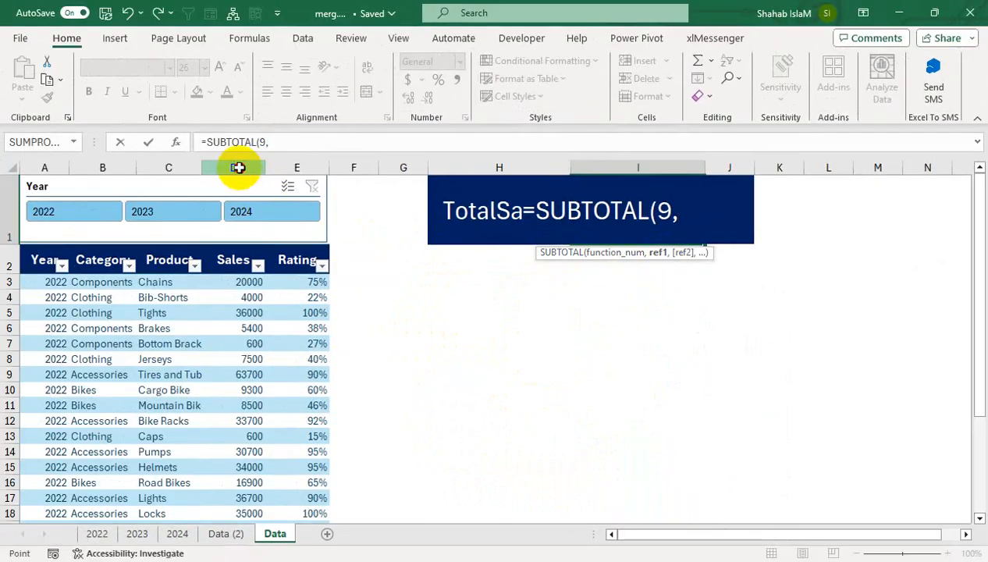
left_click(234, 167)
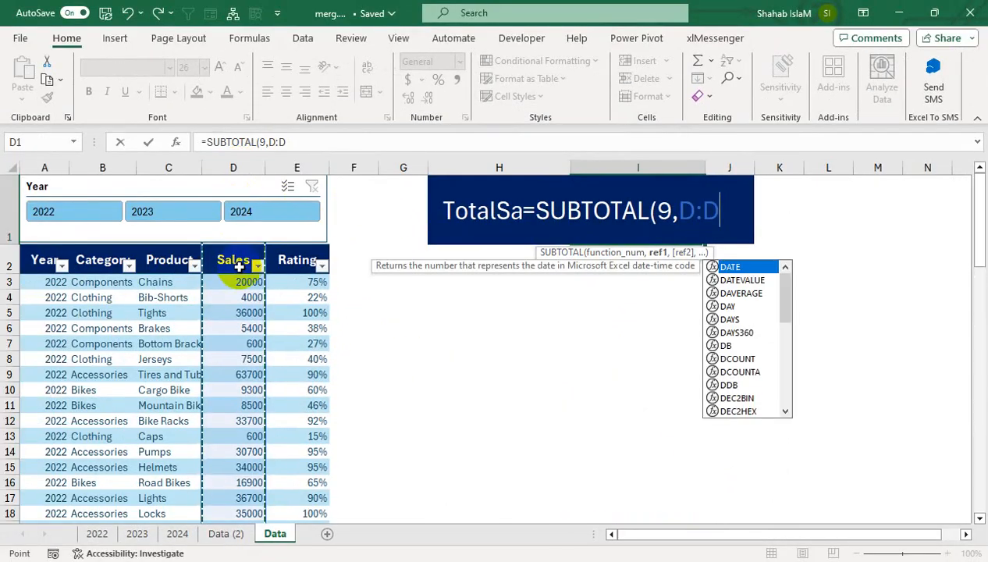
type(")")
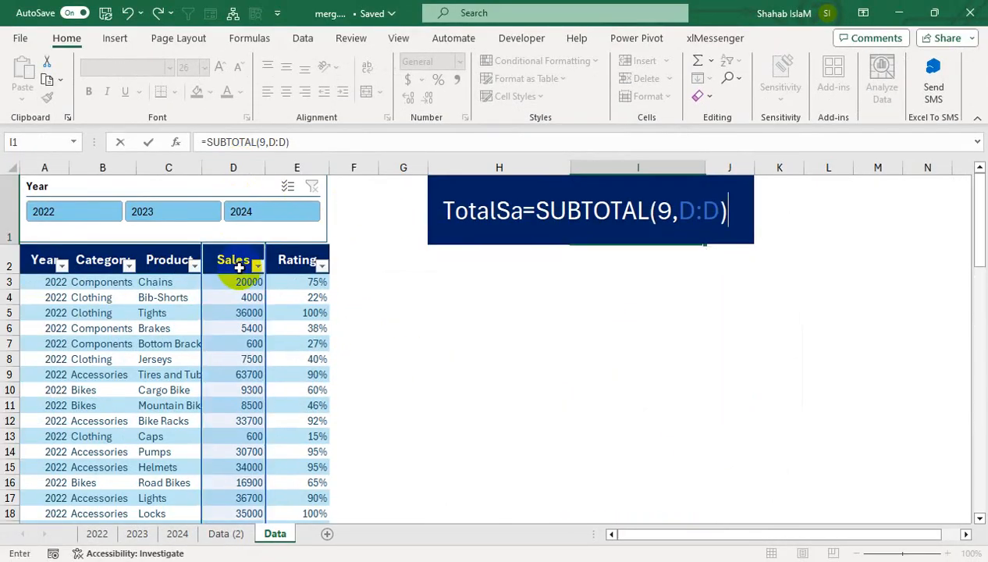
key("Return")
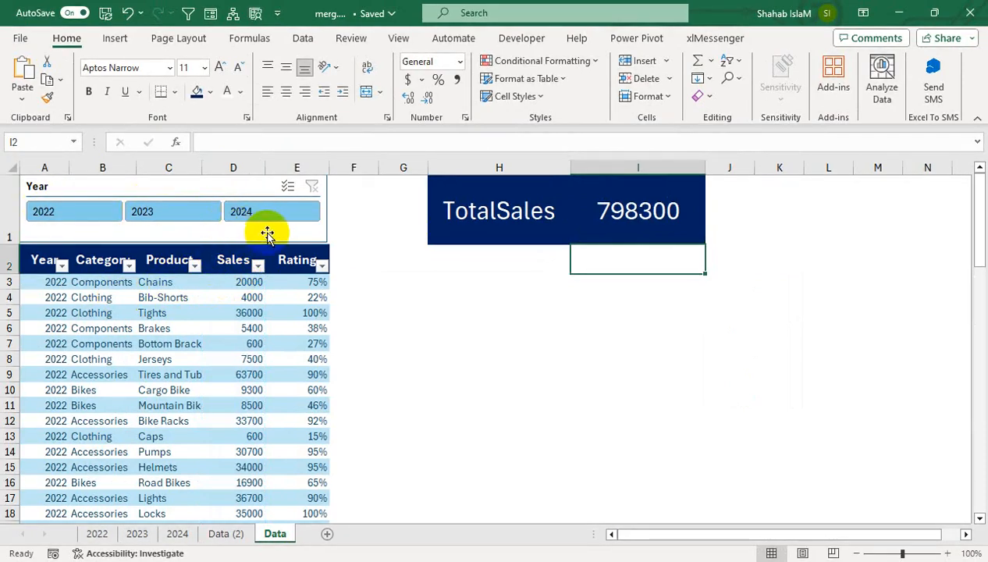
Check whether the SUBTOTAL figure in I1 follows the Year slicer for 2024, 2023 and 2022, and clear the filter.
left_click(249, 216)
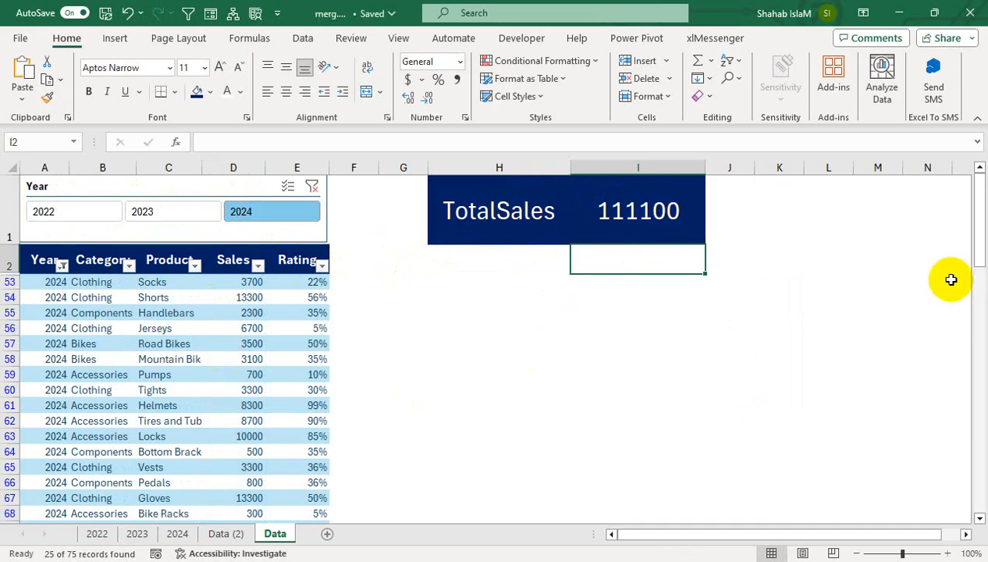
left_click_drag(979, 235, 979, 183)
left_click(648, 211)
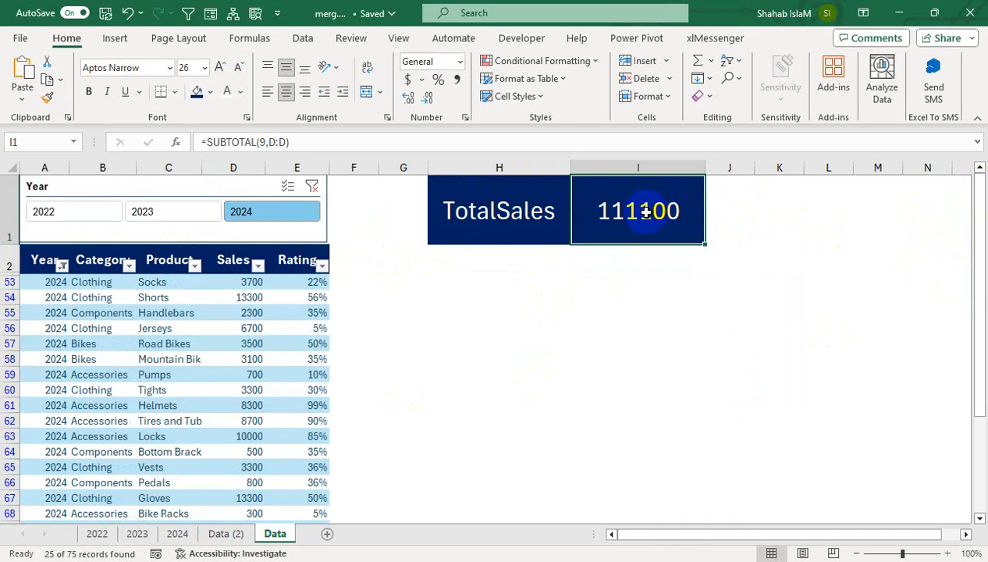
left_click(163, 214)
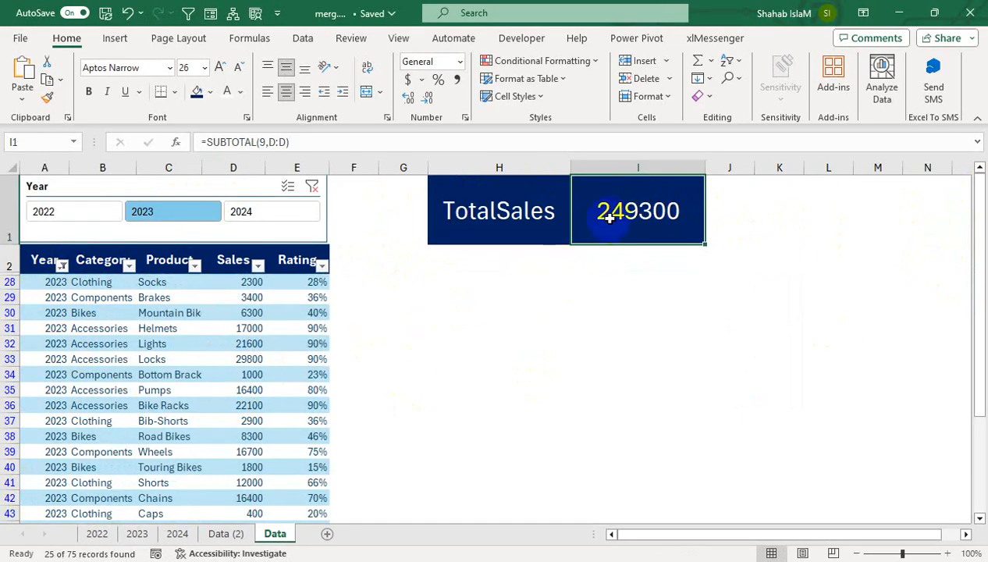
left_click(94, 218)
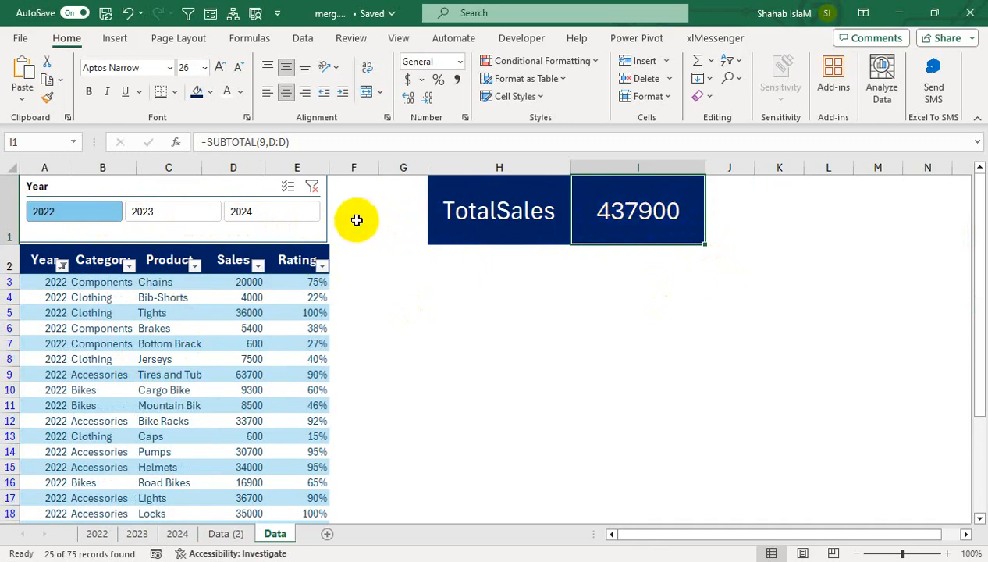
left_click(311, 185)
left_click(228, 341)
left_click(249, 375)
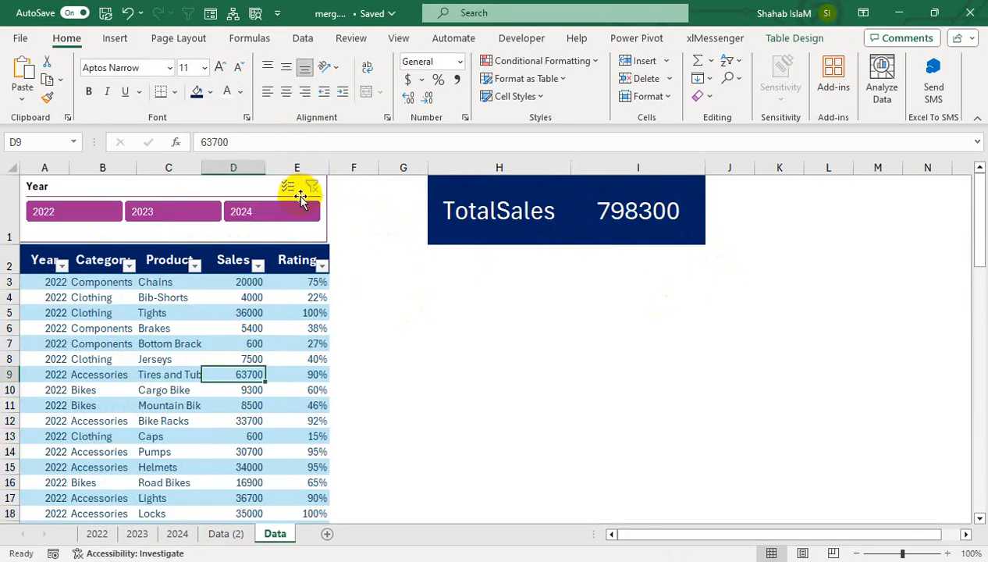
Select the Year slicer and show its style, button and size options.
left_click(293, 229)
left_click(774, 47)
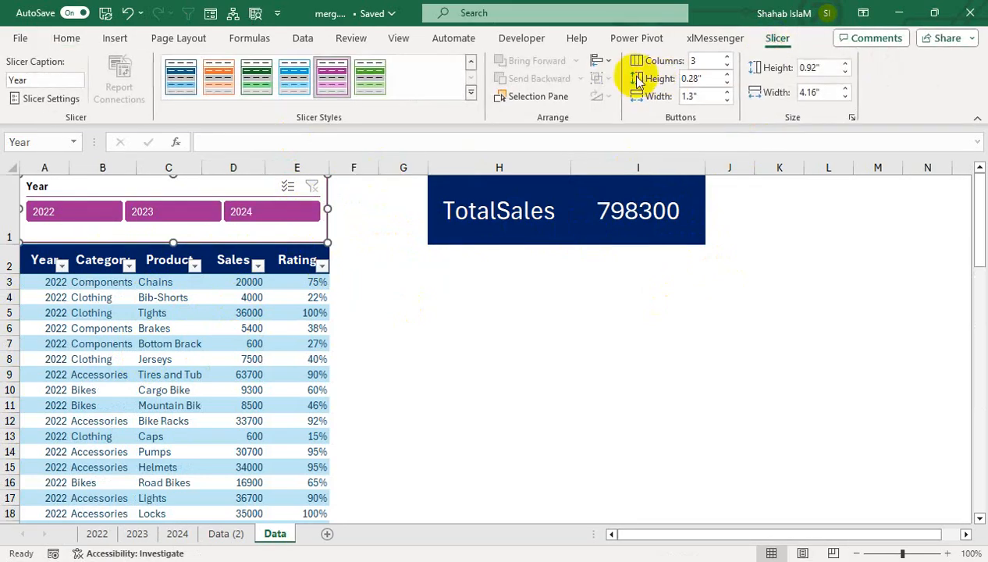